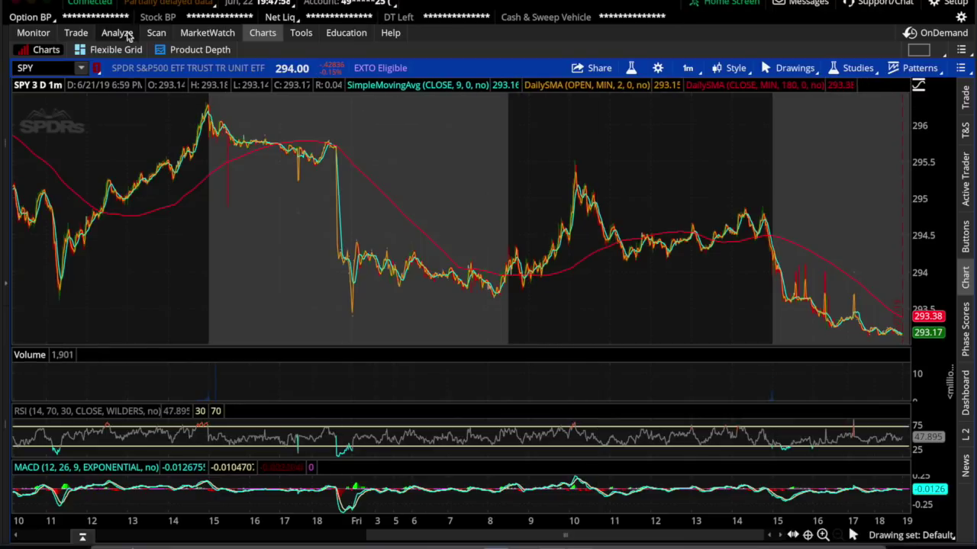
Replace the SPY chart with the Stock Hacker scan page.
click(159, 35)
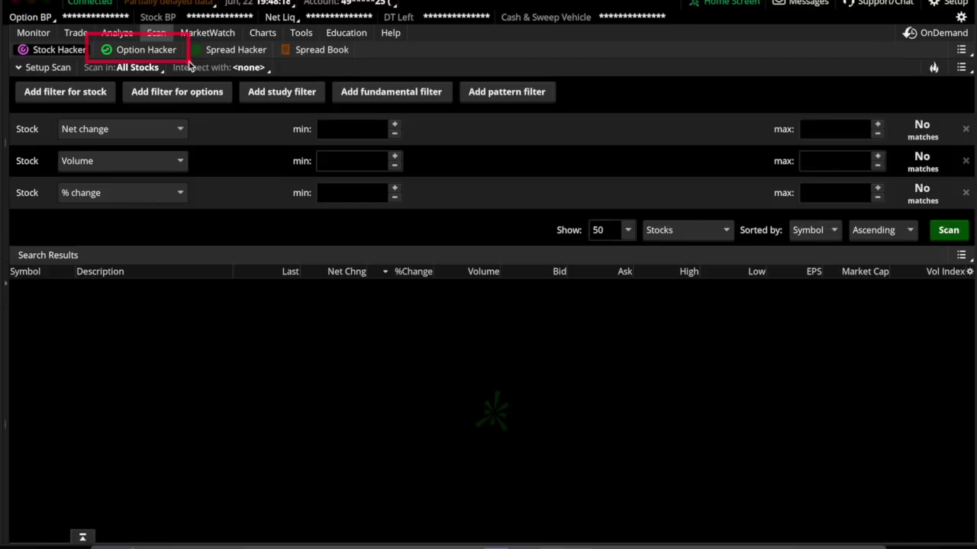
Switch to Option Hacker and delete the default Delta and Days to exp filters.
click(129, 51)
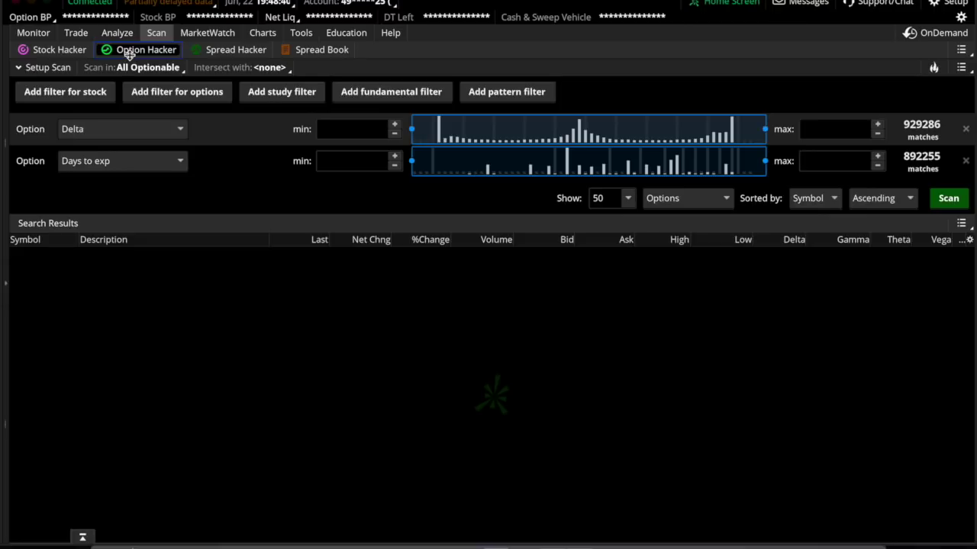
click(965, 128)
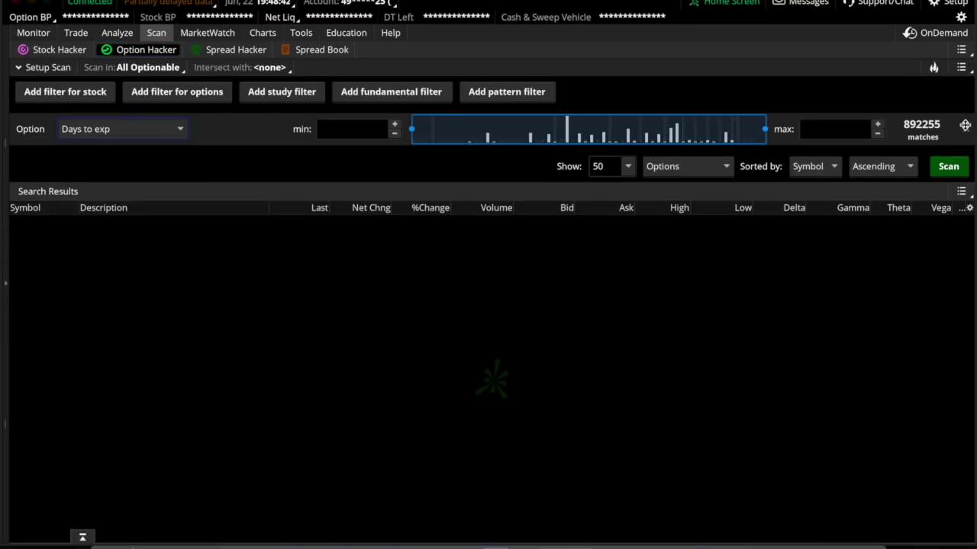
click(966, 128)
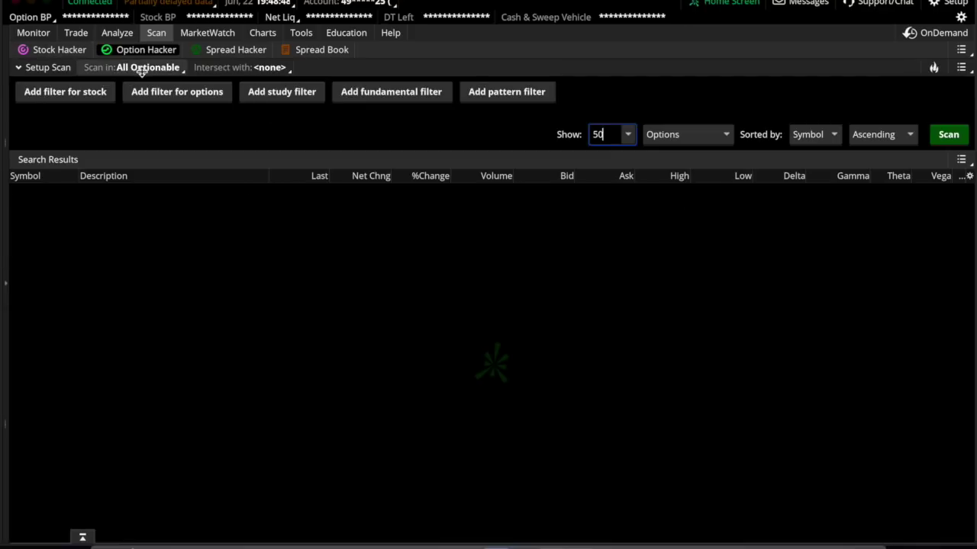
Keep Scan in on Category > All Optionable, leaving Intersect with unset.
click(114, 67)
mouse_move(136, 226)
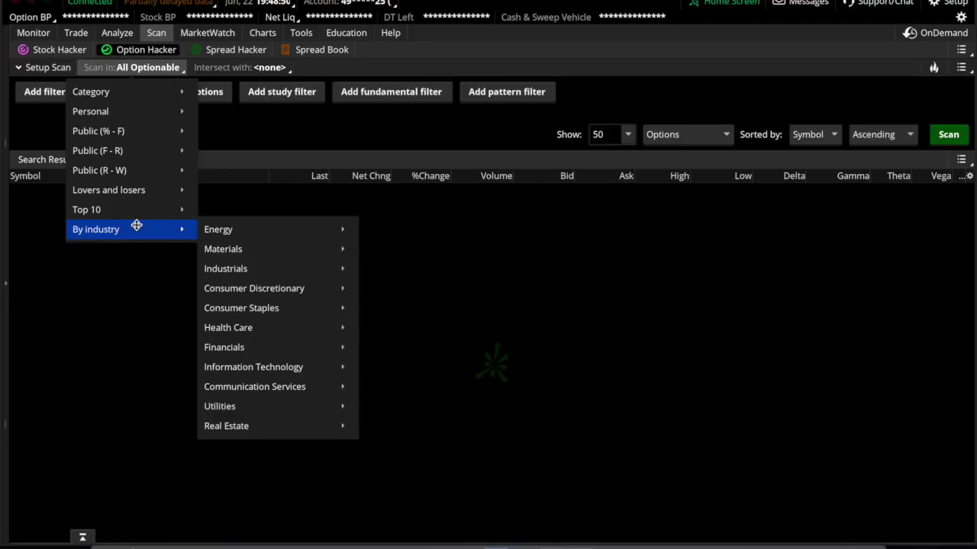
mouse_move(117, 86)
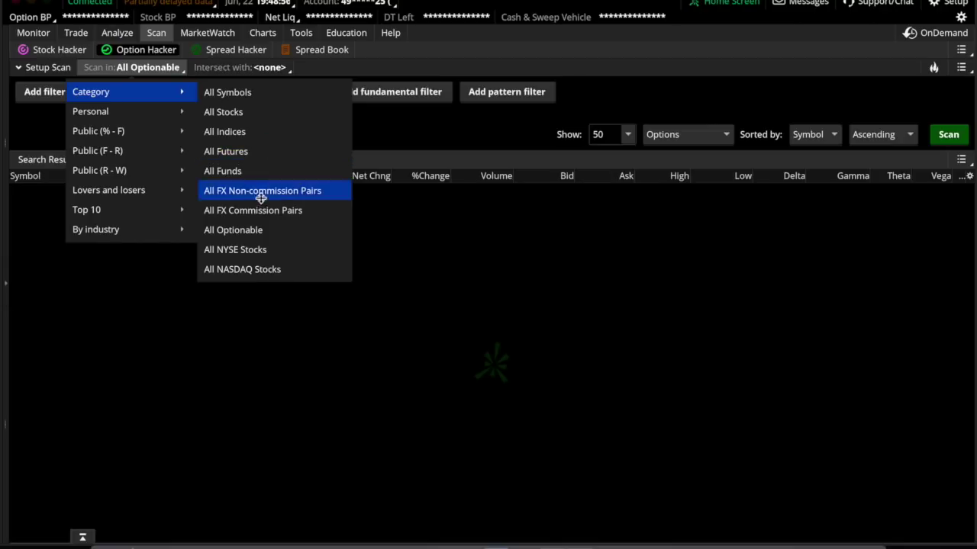
click(260, 229)
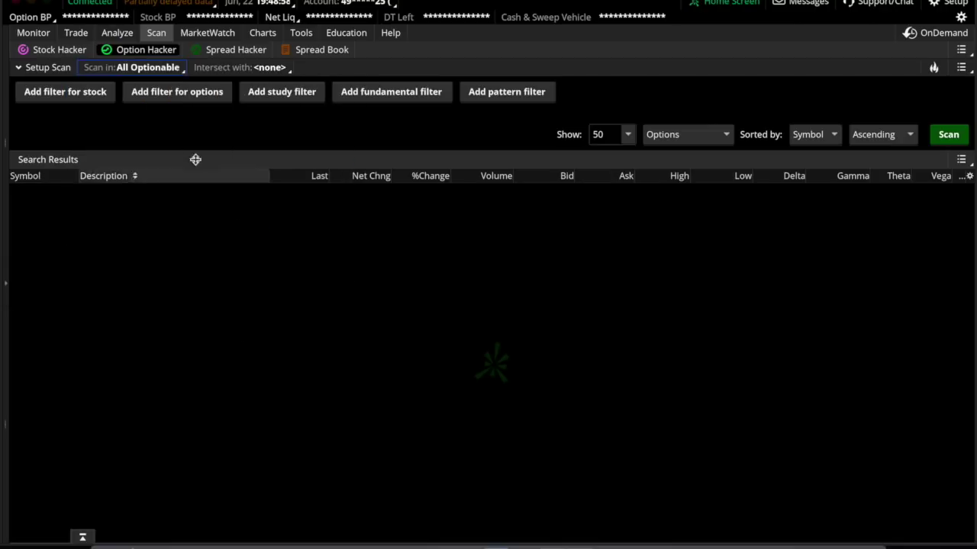
click(269, 67)
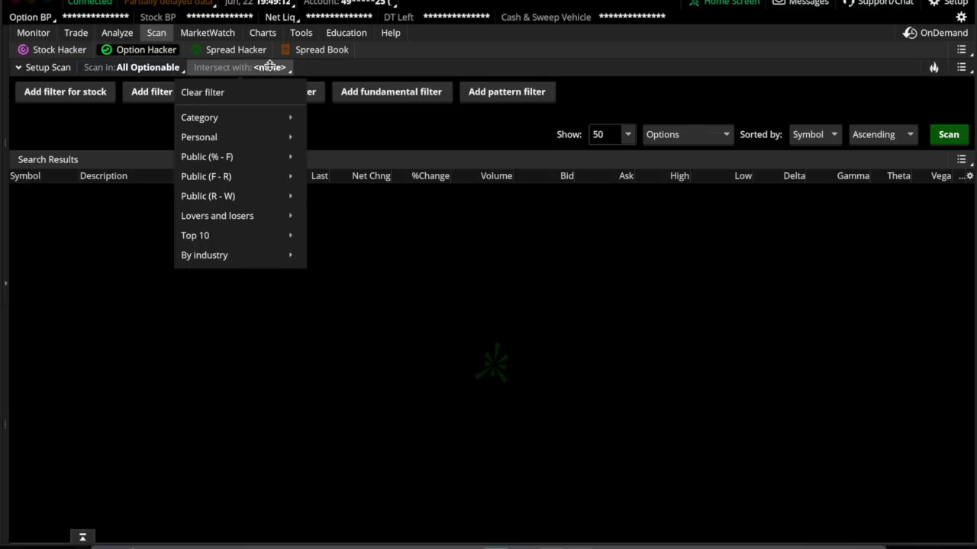
click(270, 67)
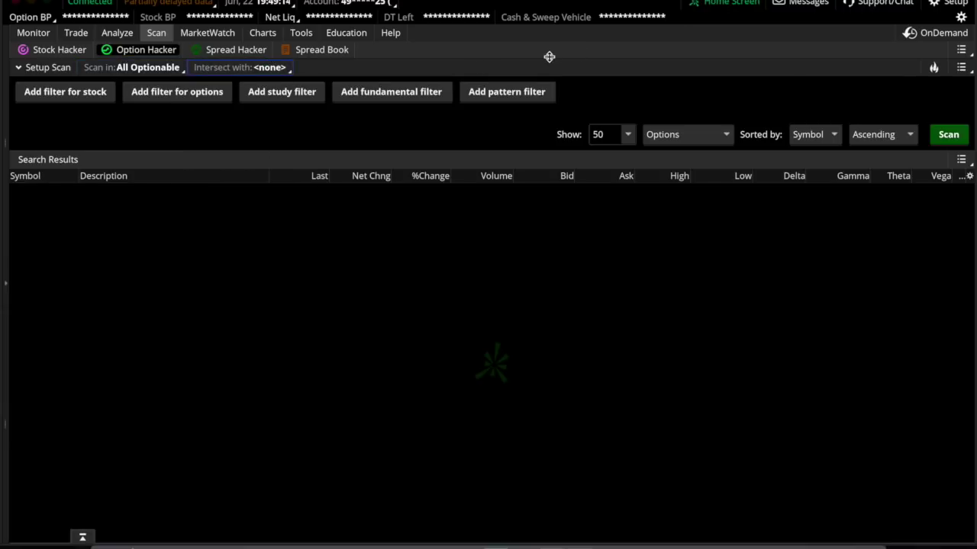
Bring up the DEFAULT watchlist quotes on the MarketWatch page.
mouse_move(221, 32)
click(221, 32)
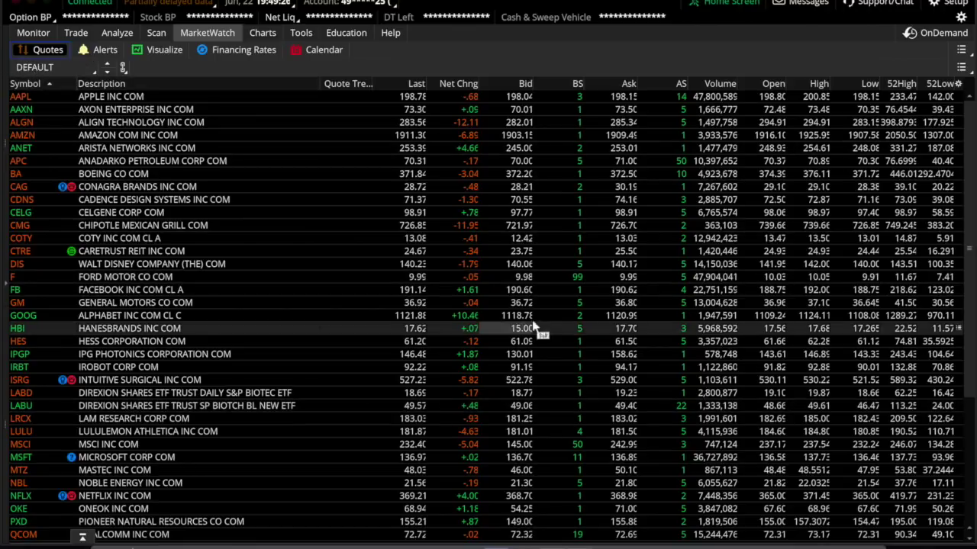
scroll(529, 328, down, 5)
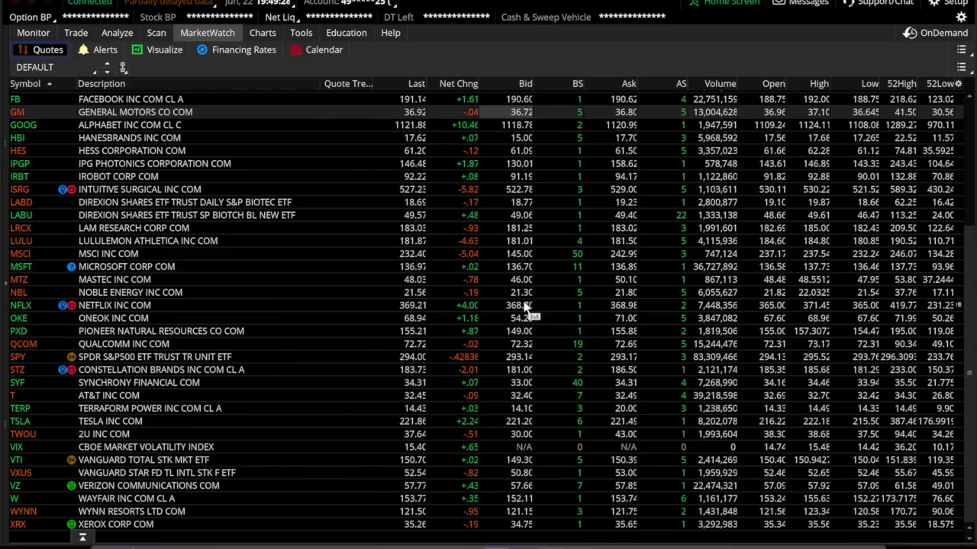
scroll(526, 309, up, 5)
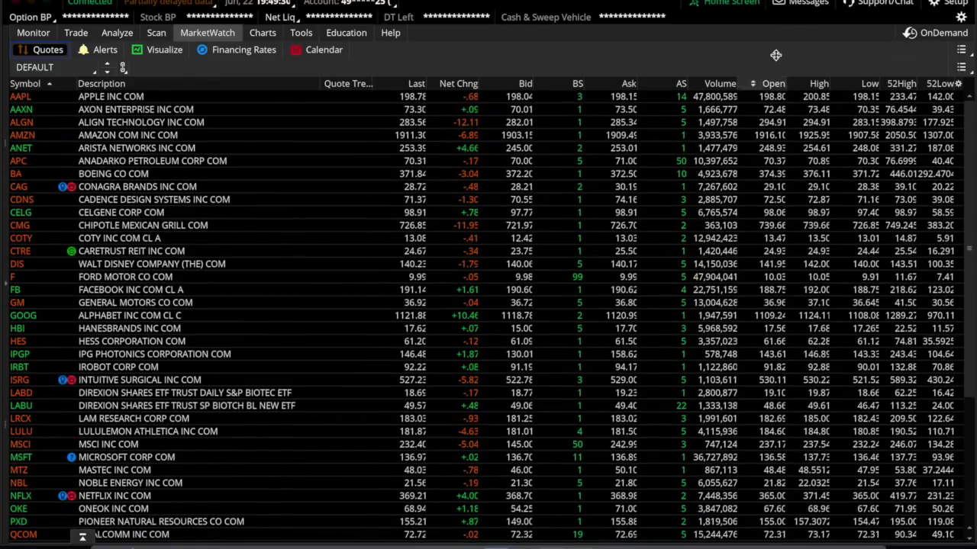
Sort the quotes by Volume, then by Net Chng descending with GOOG's +10.46 on top.
click(720, 83)
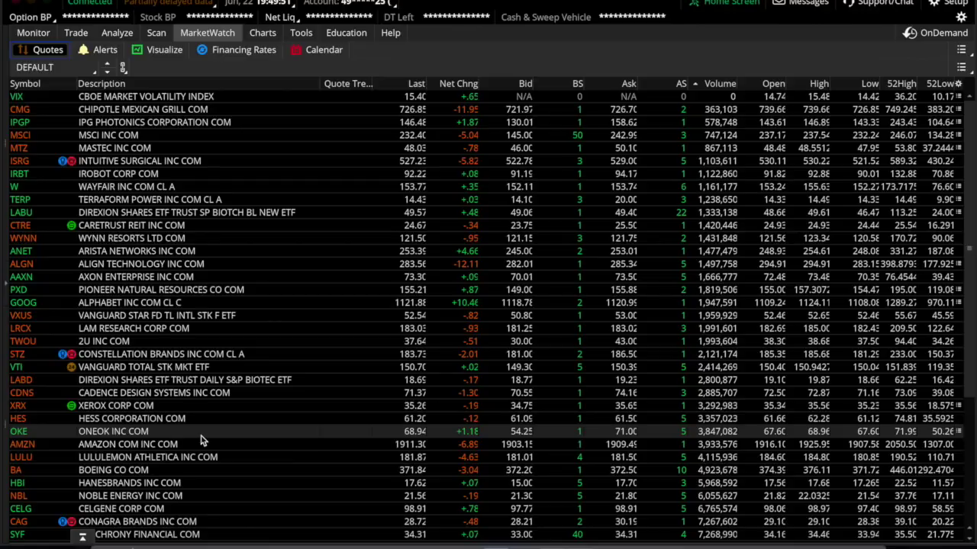
click(453, 84)
click(453, 84)
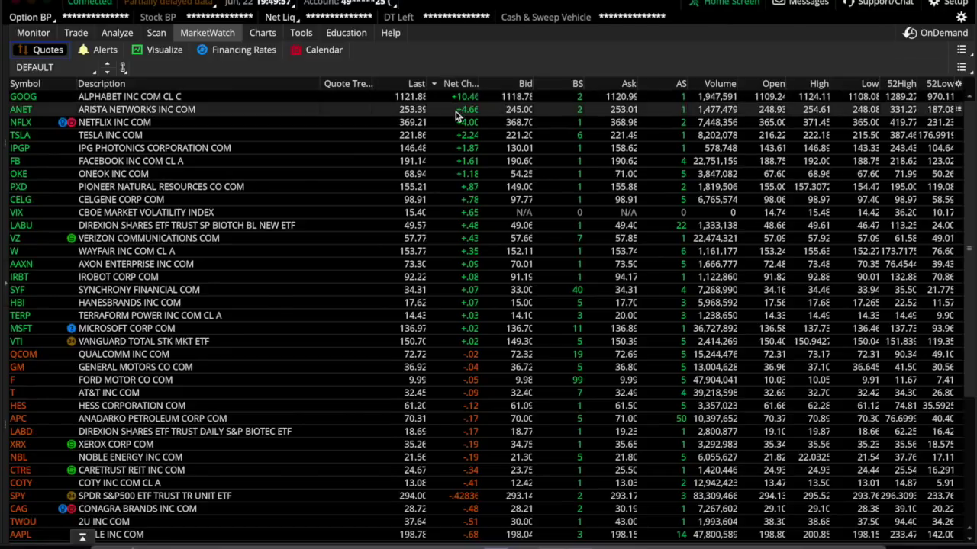
scroll(456, 114, down, 5)
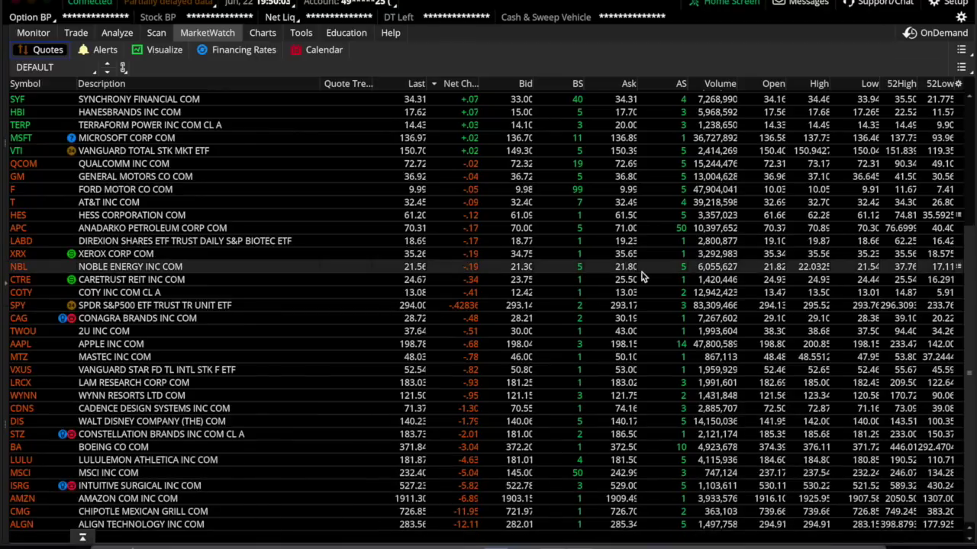
scroll(524, 252, up, 5)
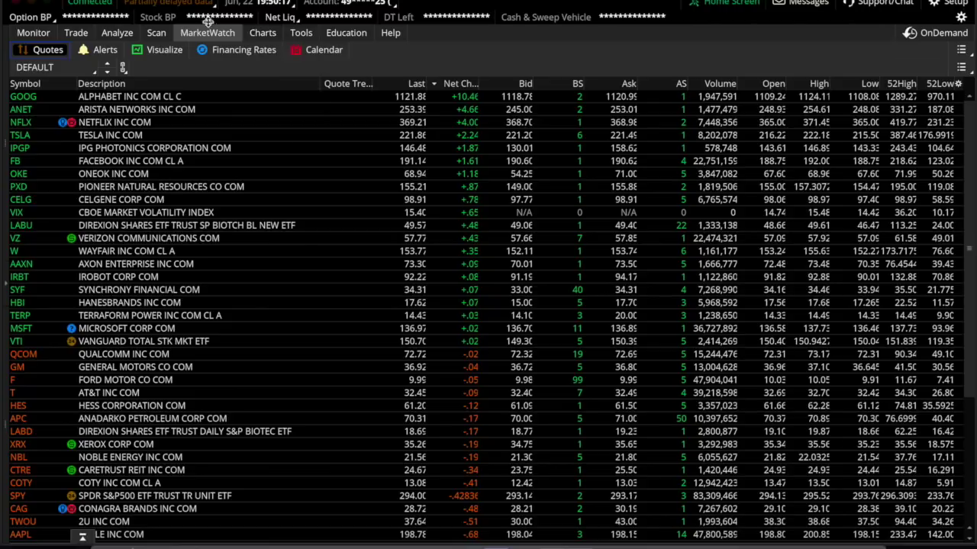
Intersect the scan with Personal > DEFAULT, list Stocks, and run it for 49 results.
click(155, 32)
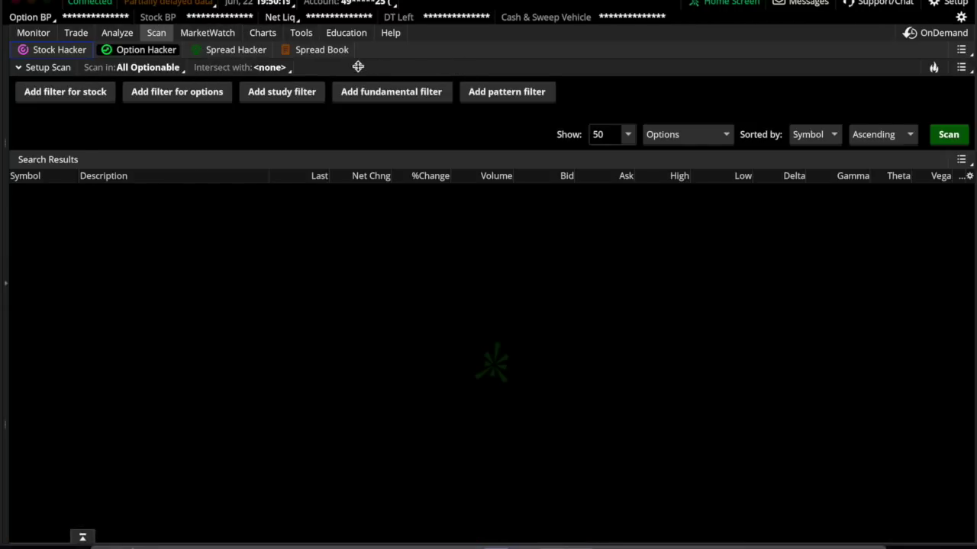
click(268, 66)
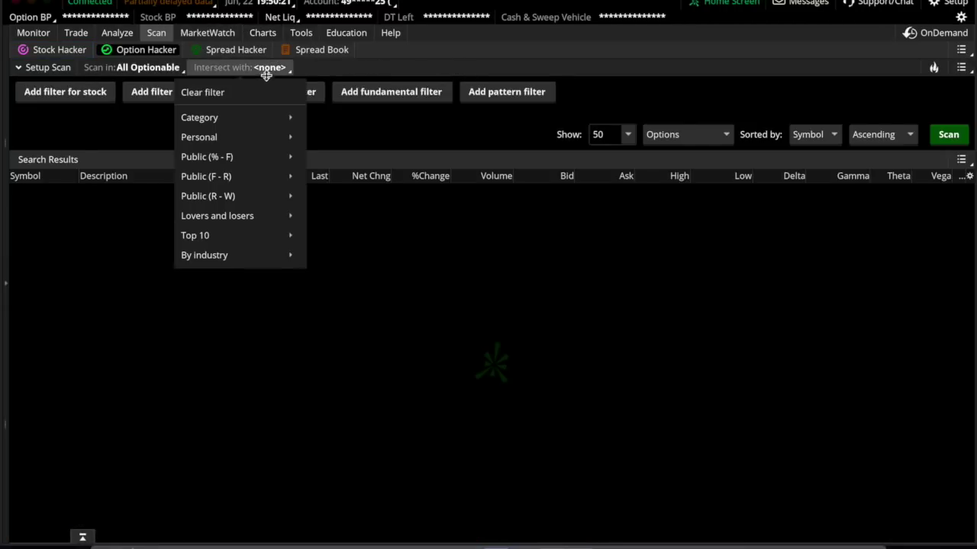
mouse_move(258, 137)
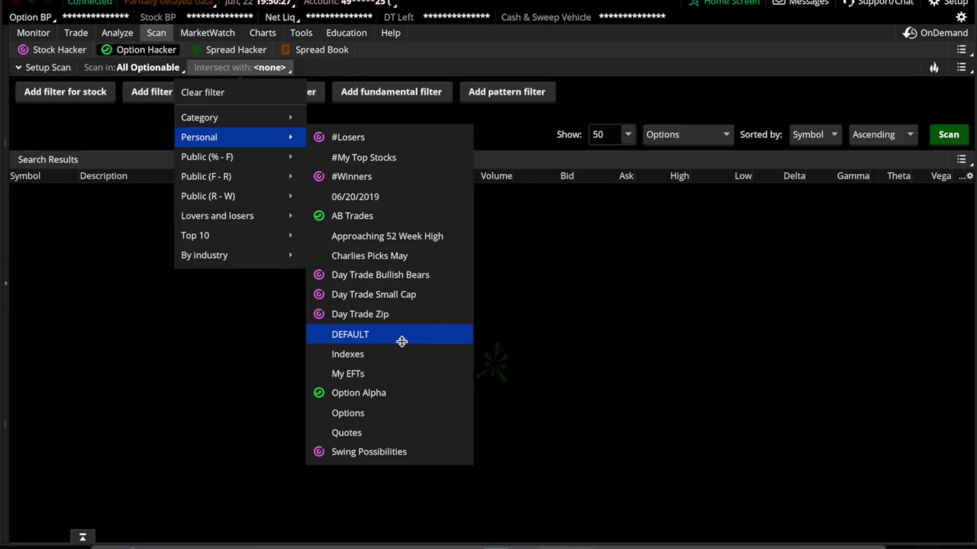
click(347, 337)
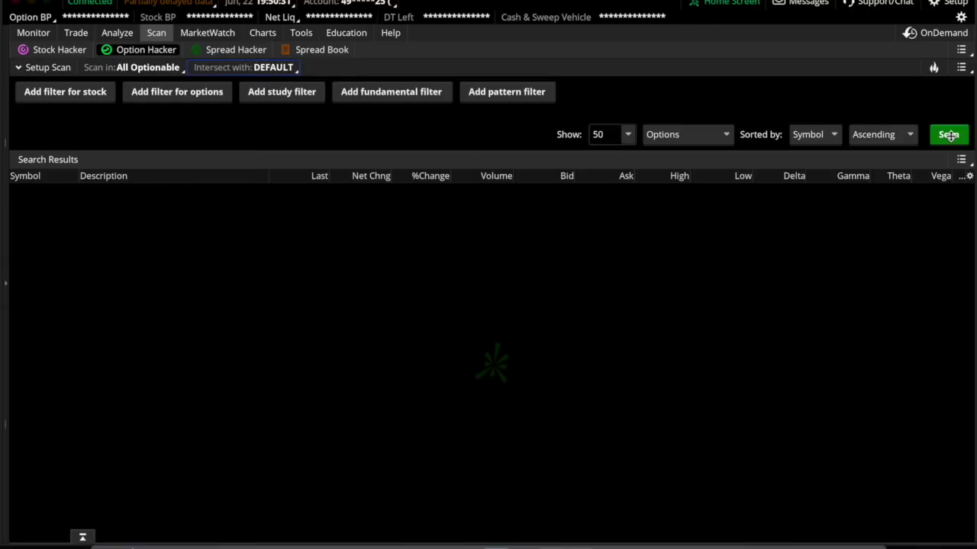
click(682, 135)
click(673, 161)
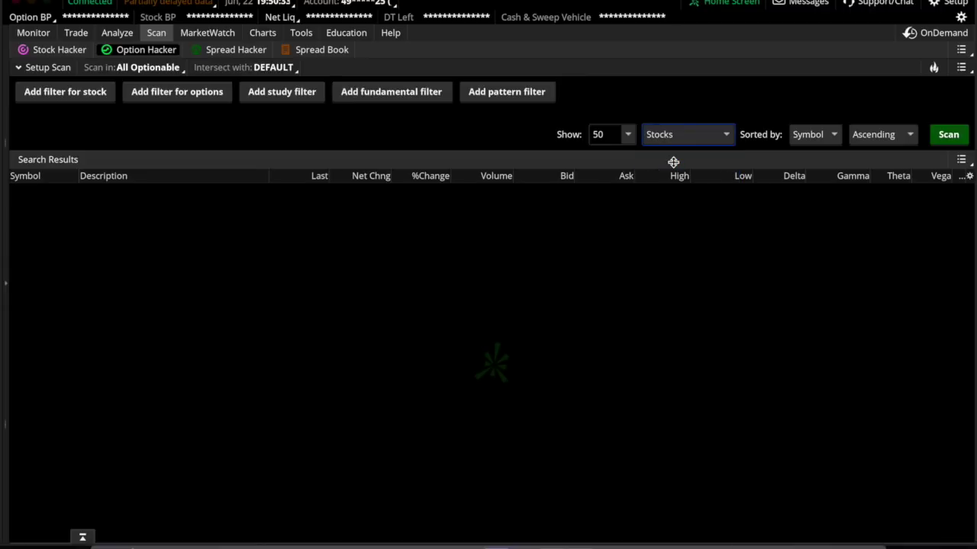
click(949, 134)
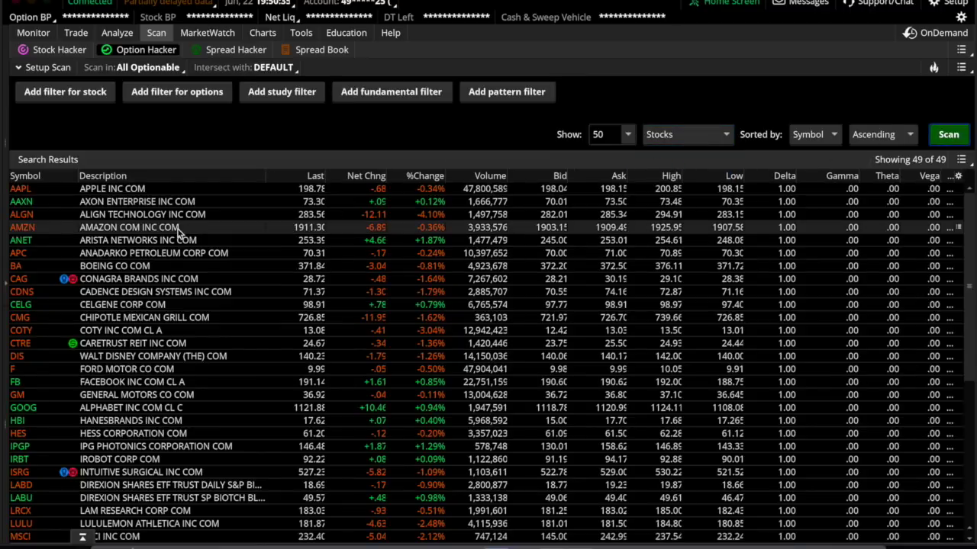
scroll(179, 233, down, 6)
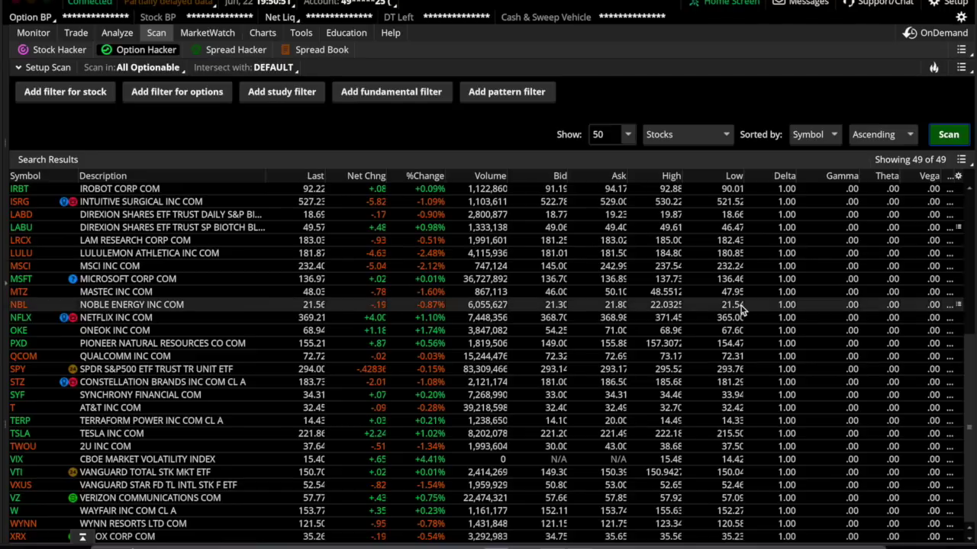
Load the saved Personal > Option Alpha scan query.
click(960, 69)
mouse_move(909, 111)
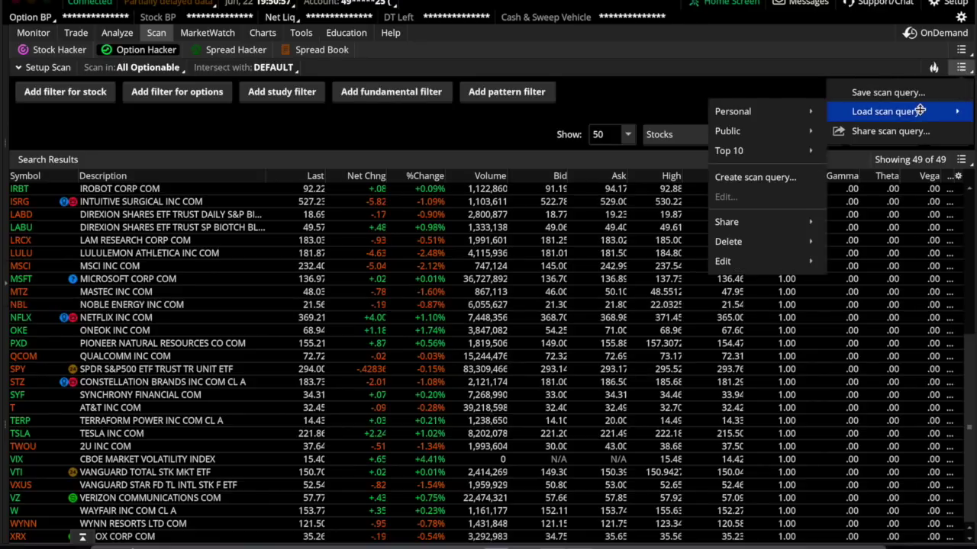
mouse_move(765, 114)
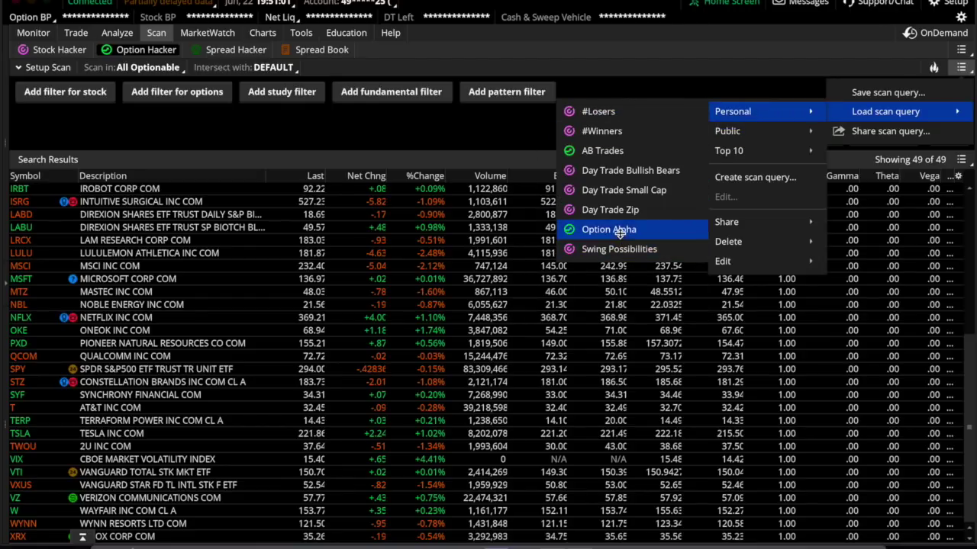
click(620, 234)
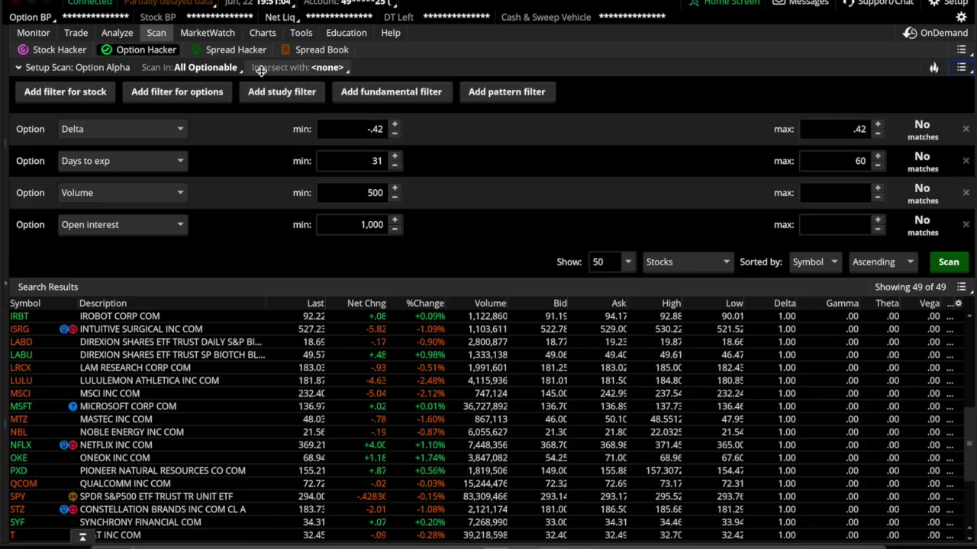
Set Intersect with to Personal > DEFAULT.
click(305, 69)
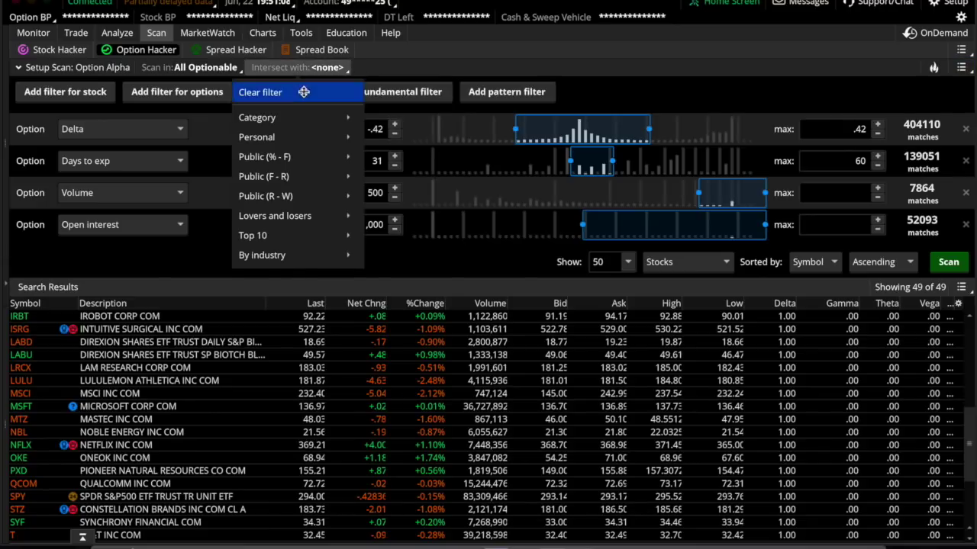
mouse_move(296, 137)
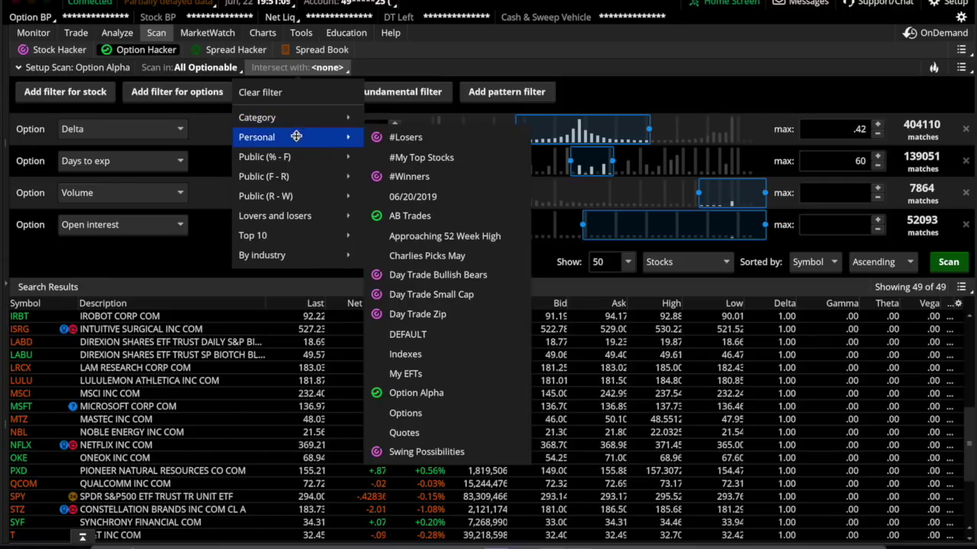
click(425, 337)
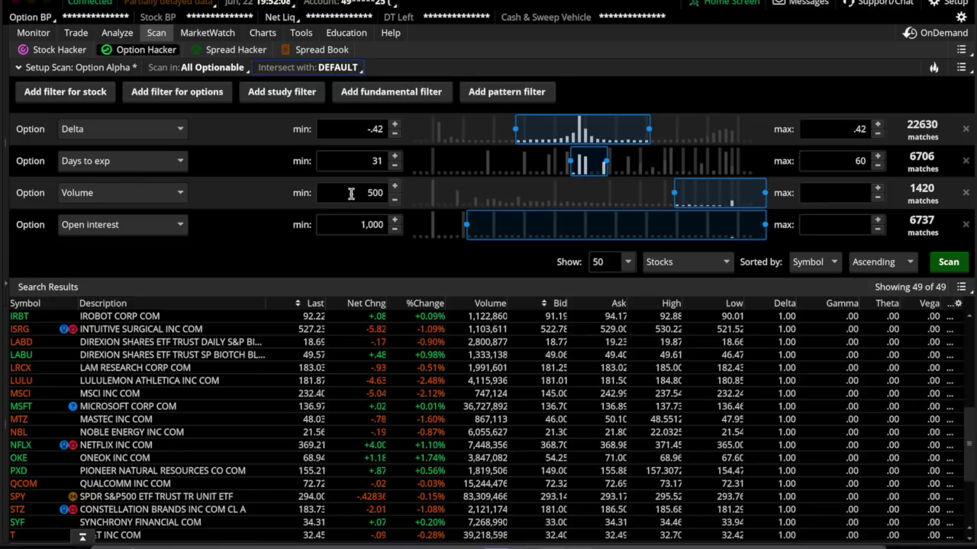
click(84, 34)
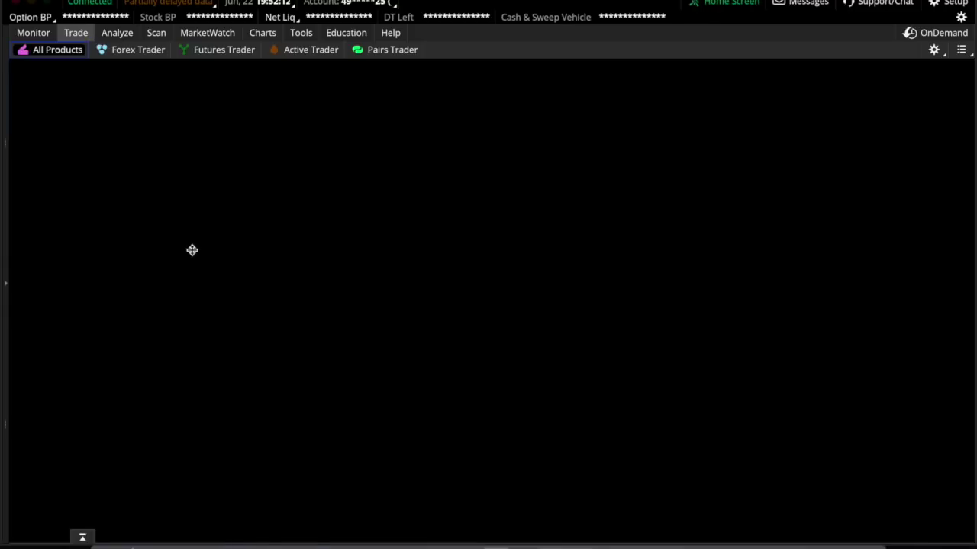
scroll(192, 405, down, 5)
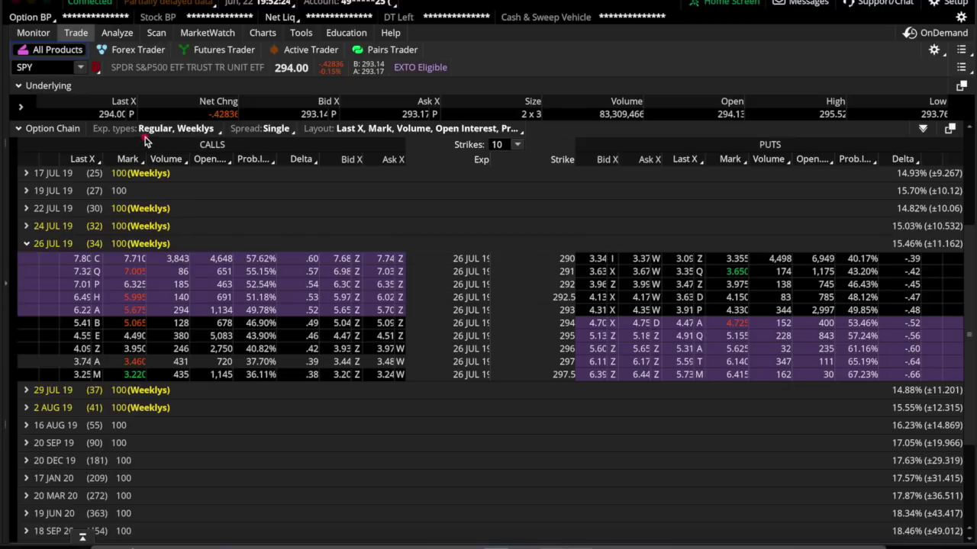
mouse_move(143, 136)
mouse_down()
mouse_move(206, 298)
mouse_move(200, 393)
mouse_up()
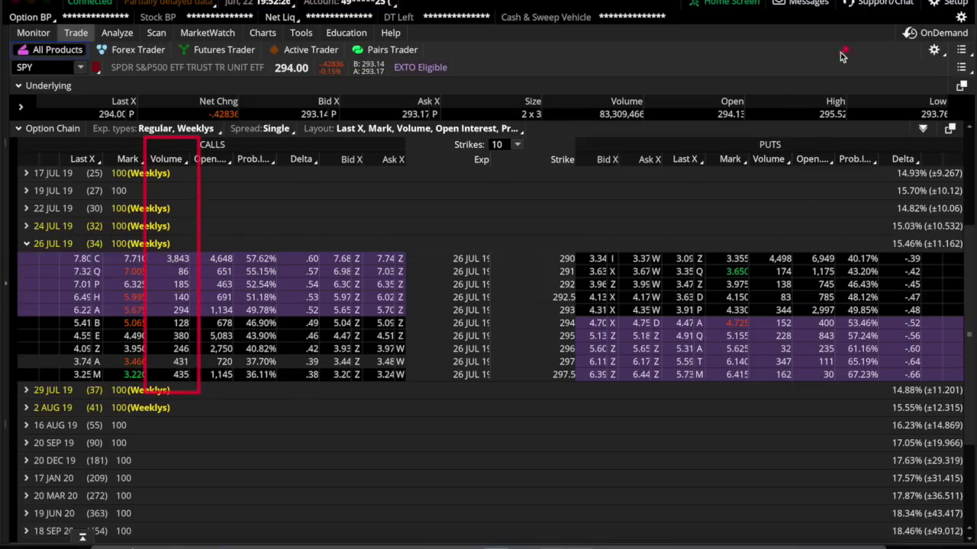
mouse_move(739, 136)
mouse_down()
mouse_move(813, 296)
mouse_move(809, 395)
mouse_up()
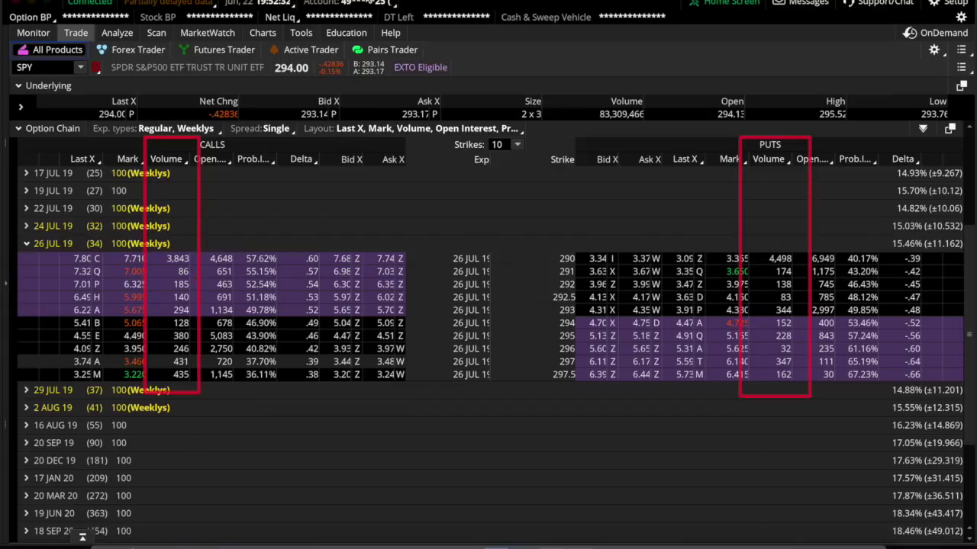
key(alt)
key(alt)
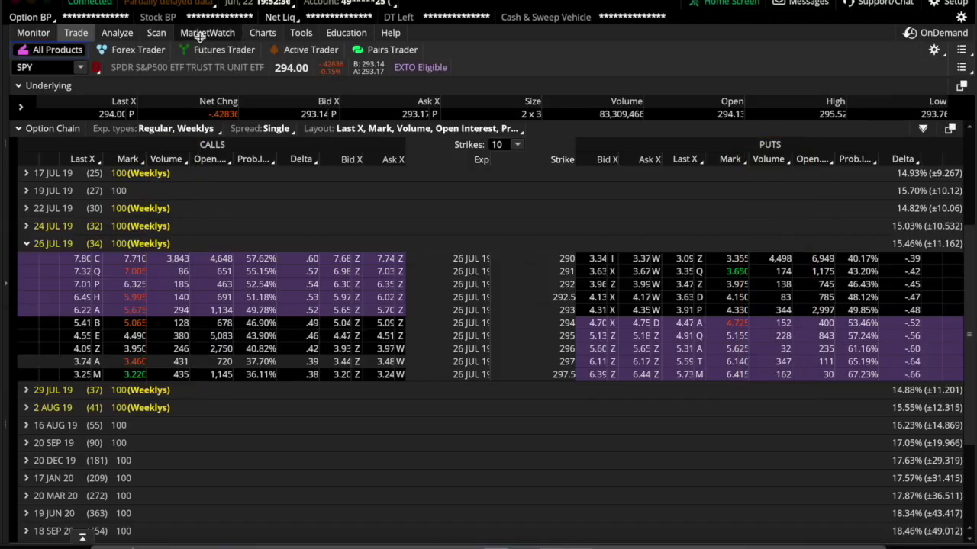
Run the Option Alpha option scan, returning eight symbols including AAPL, SPY and TSLA.
click(156, 33)
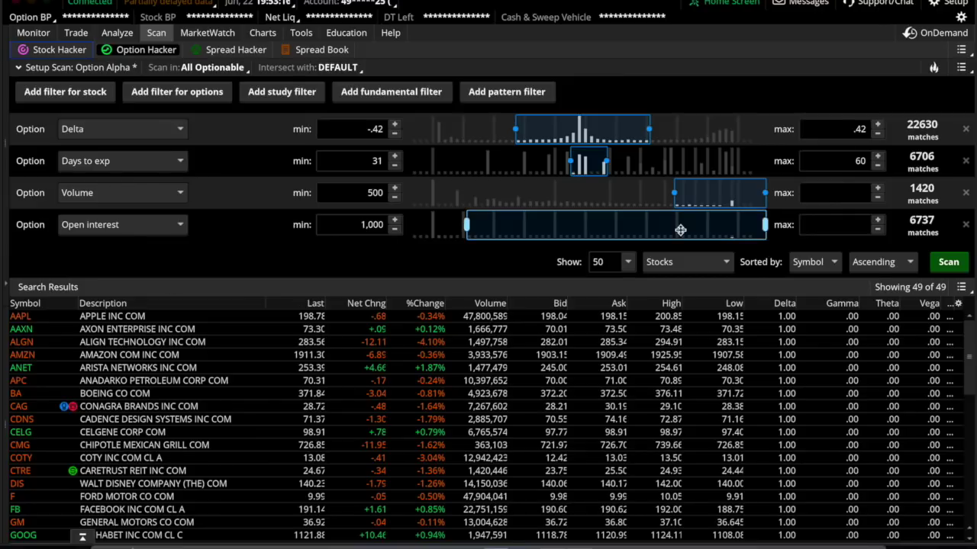
click(941, 263)
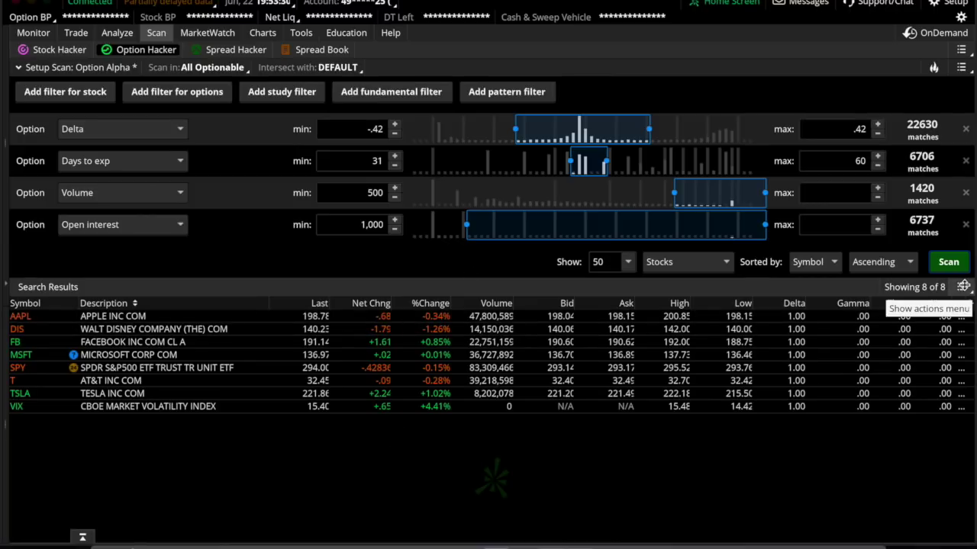
click(959, 287)
Save the eight scan results as a watchlist named '06/24/2019', then rerun the scan.
click(849, 315)
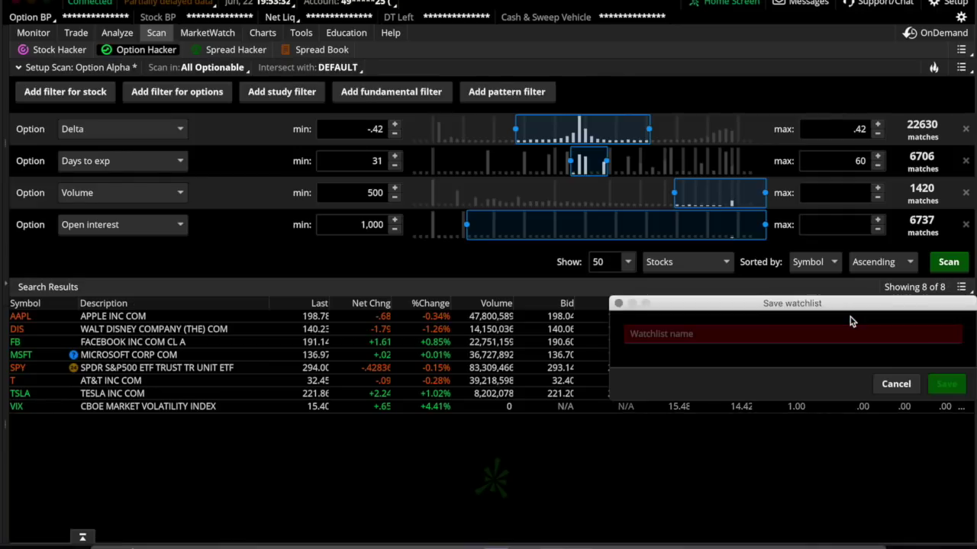
click(647, 336)
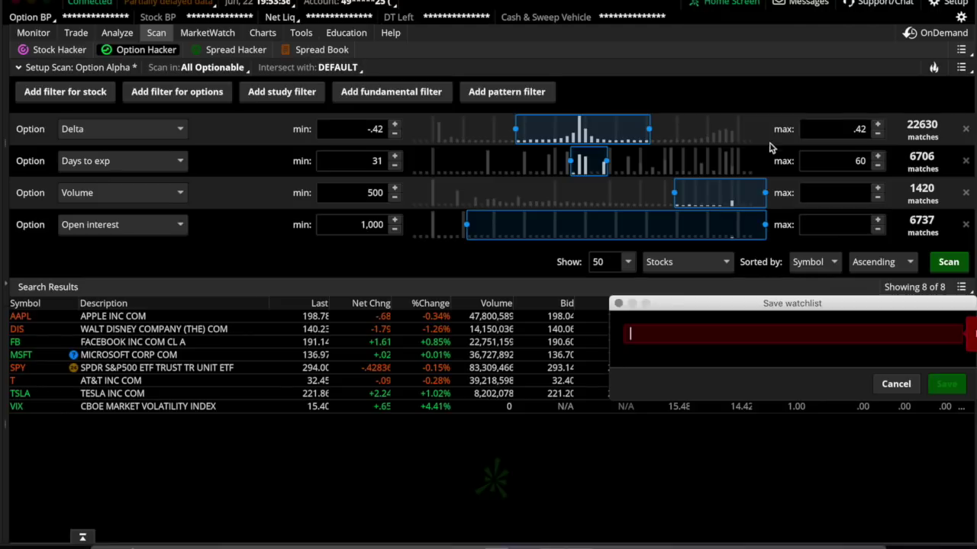
click(673, 334)
text(05)
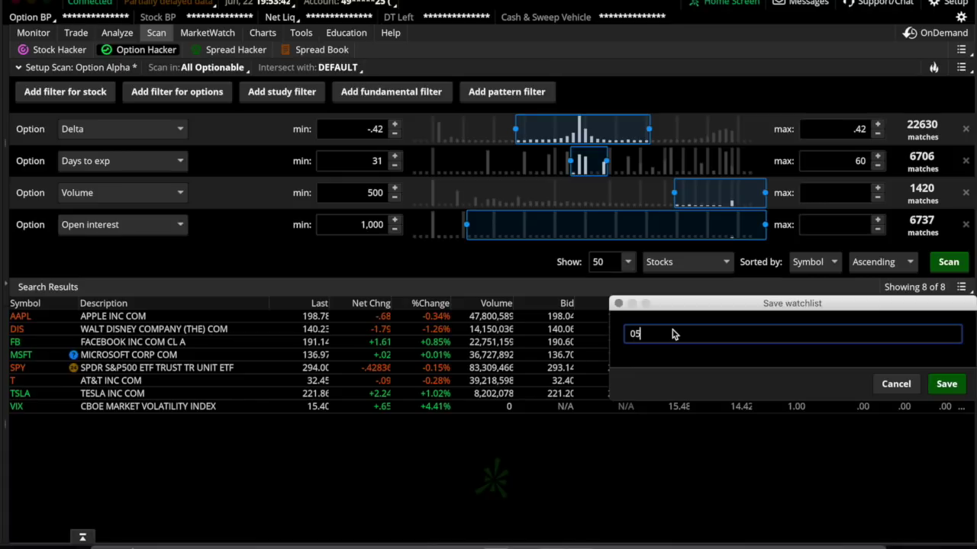
text(/24/)
key(Left)
key(Left)
key(Left)
key(Left)
key(BackSpace)
text(62019)
click(946, 384)
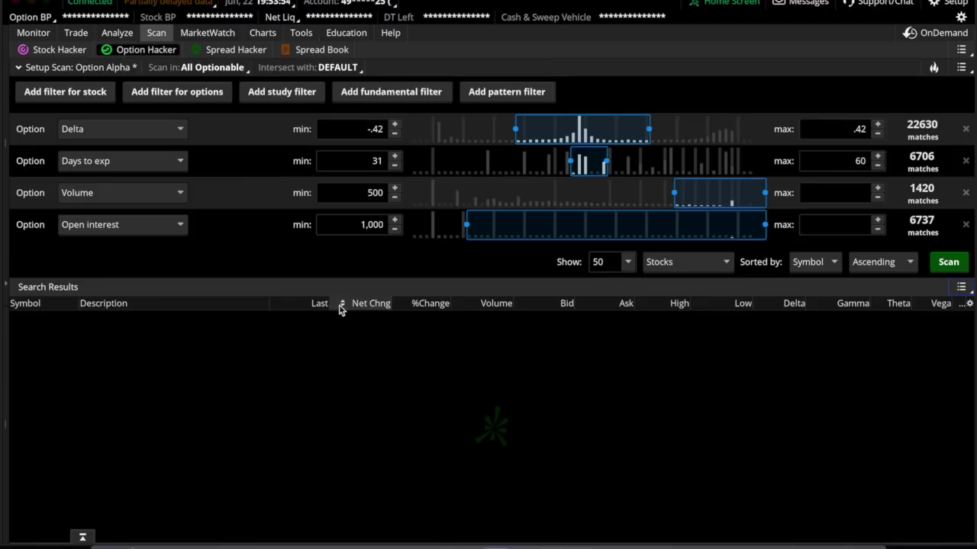
click(943, 266)
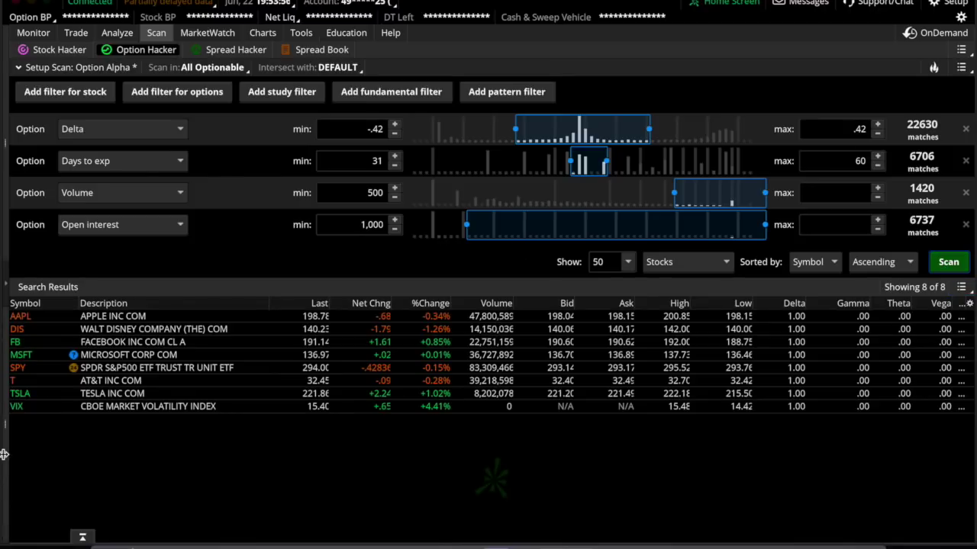
Load the Personal > 06/24/2019 watchlist in the expanded left sidebar.
click(7, 287)
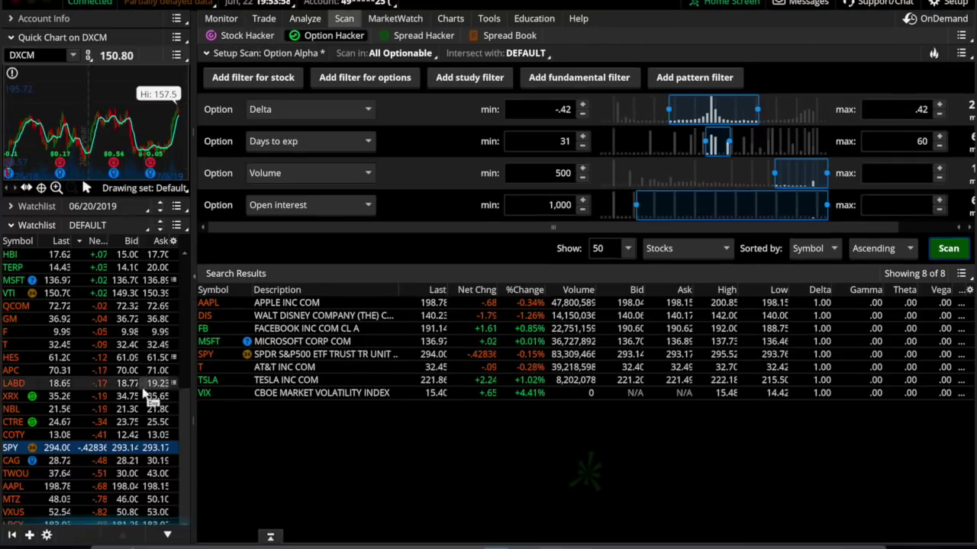
click(115, 225)
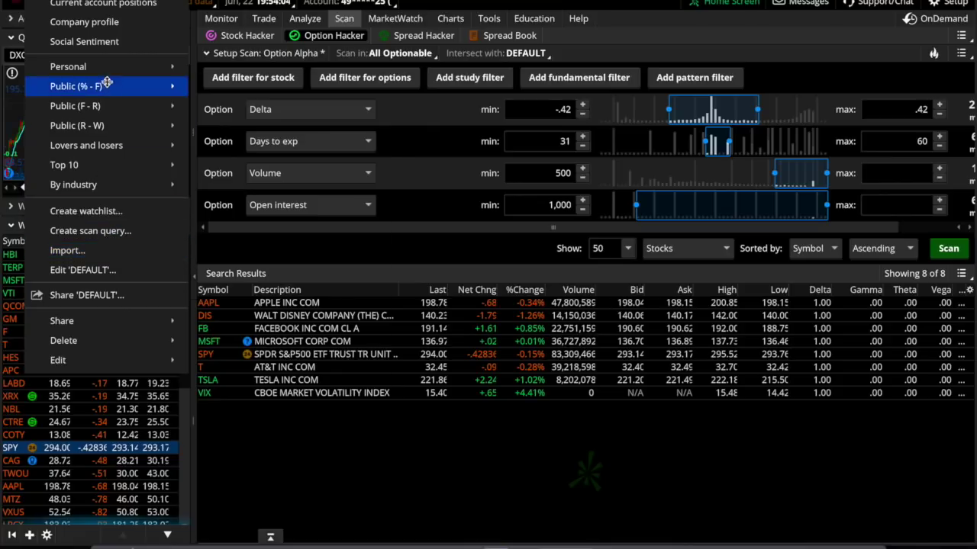
mouse_move(99, 66)
click(242, 147)
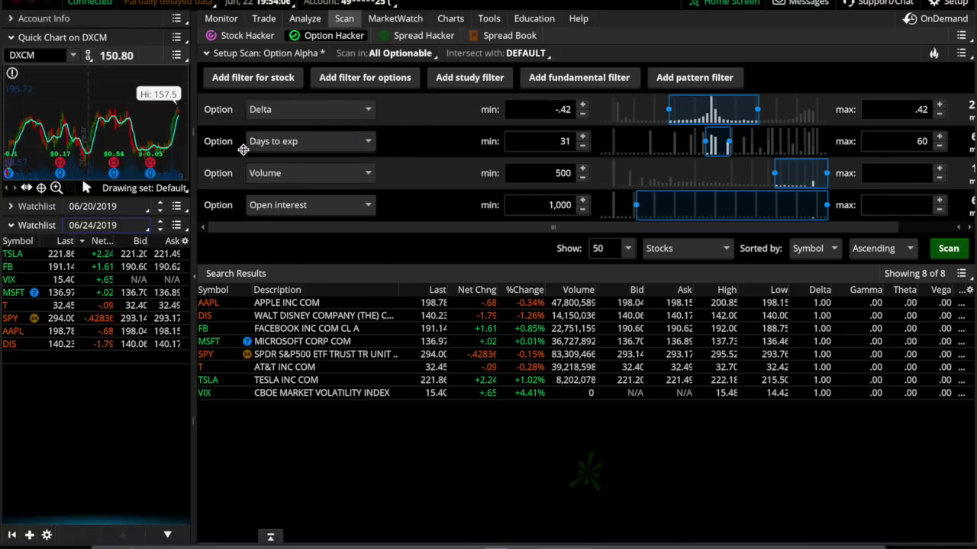
click(450, 18)
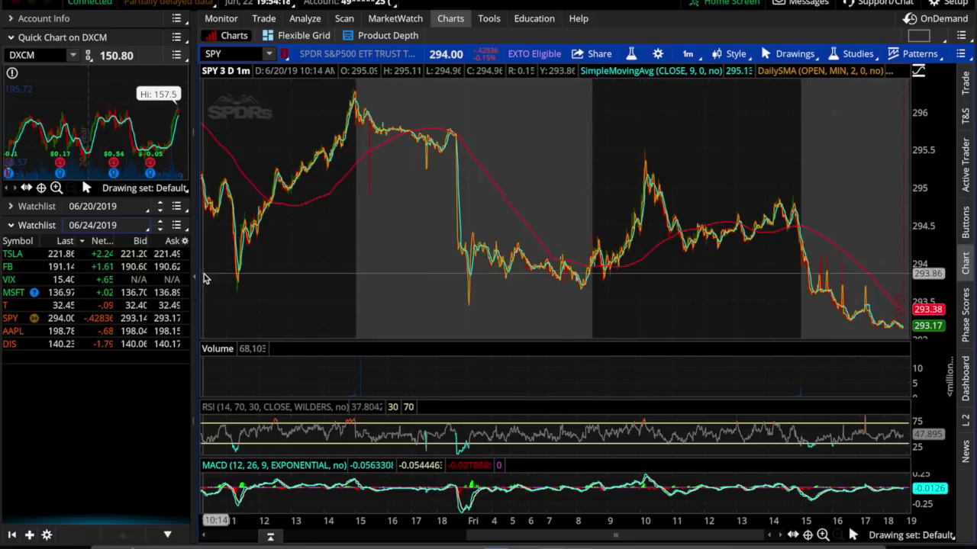
Widen the watchlist panel after checking its gadget and link-colour menus.
click(177, 226)
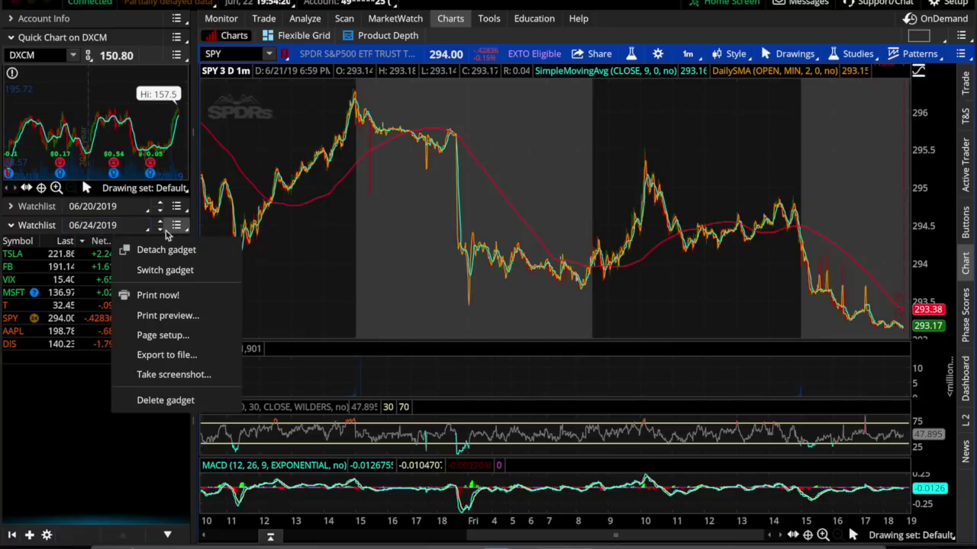
click(103, 396)
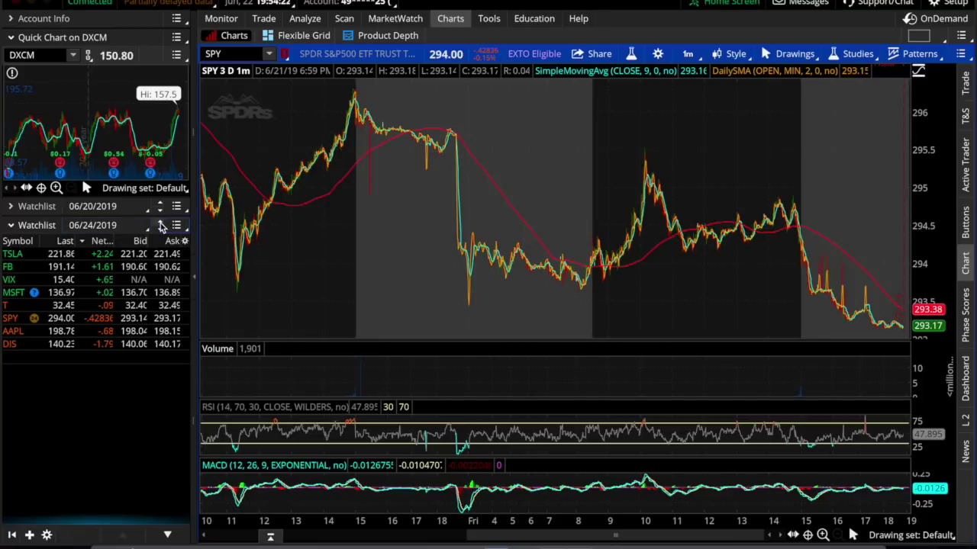
click(176, 226)
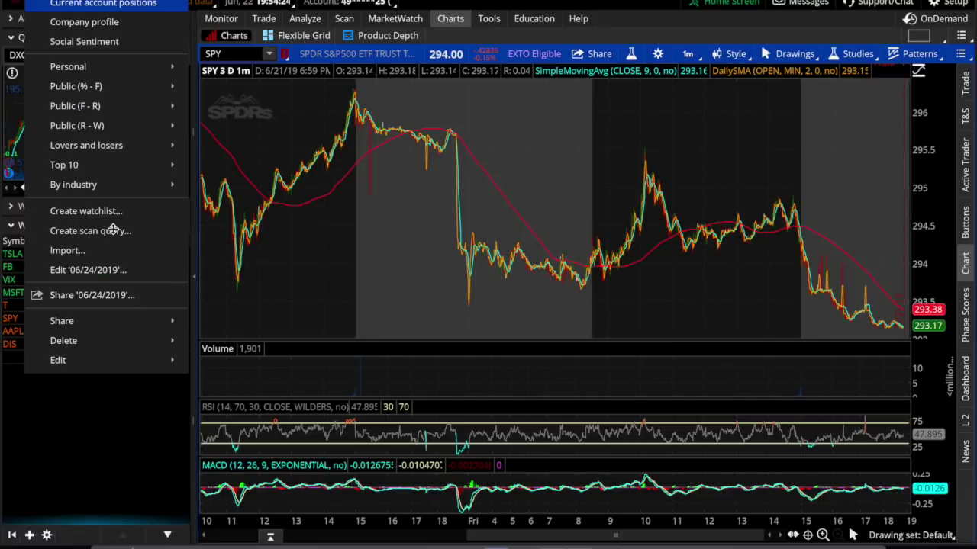
click(87, 450)
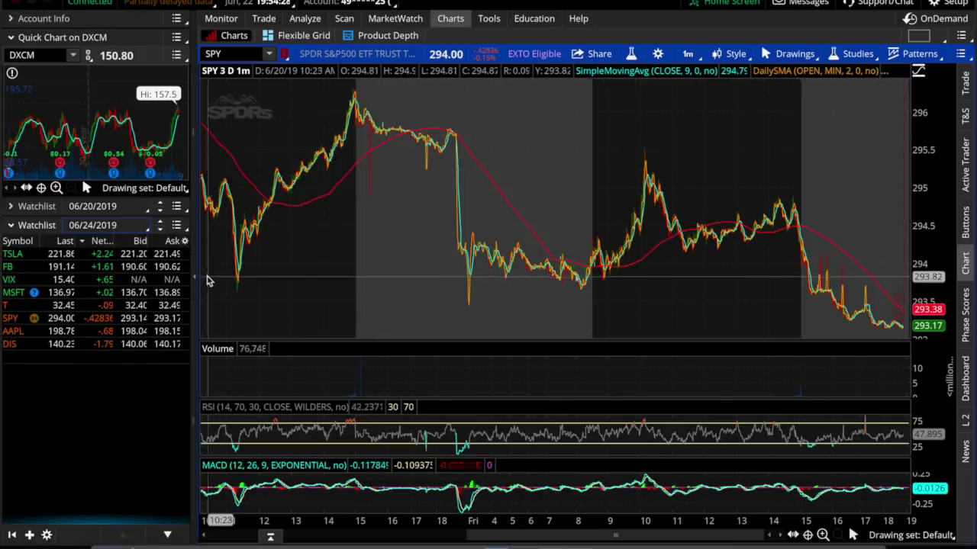
drag(196, 270, 245, 272)
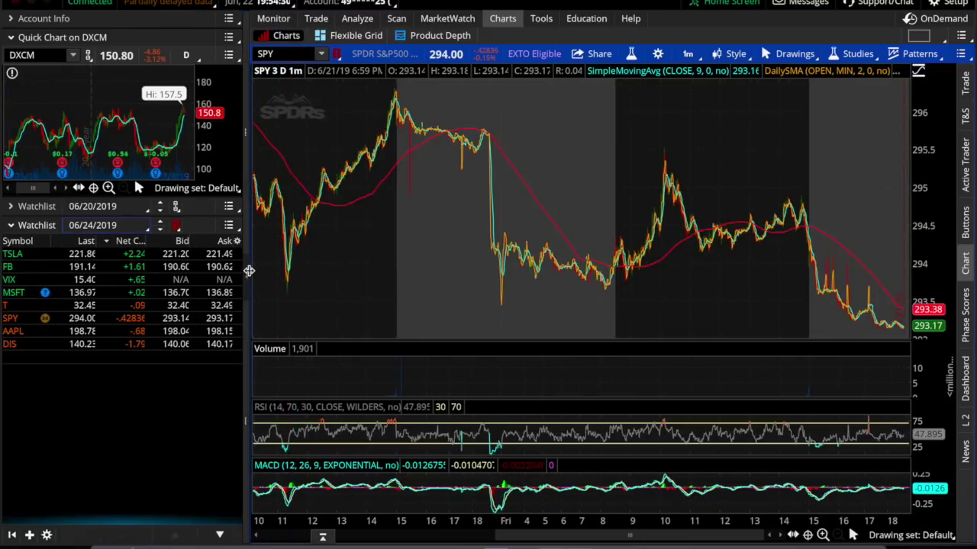
click(176, 229)
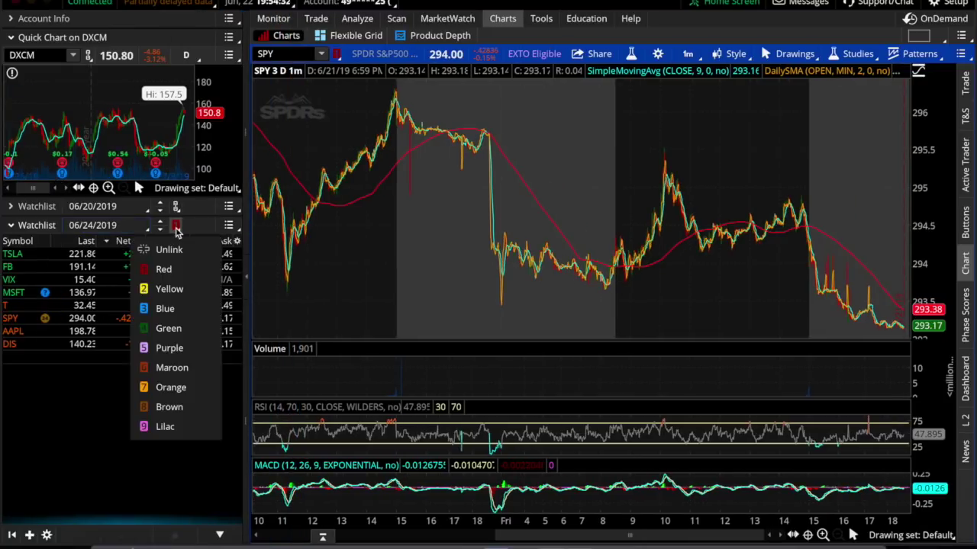
click(176, 229)
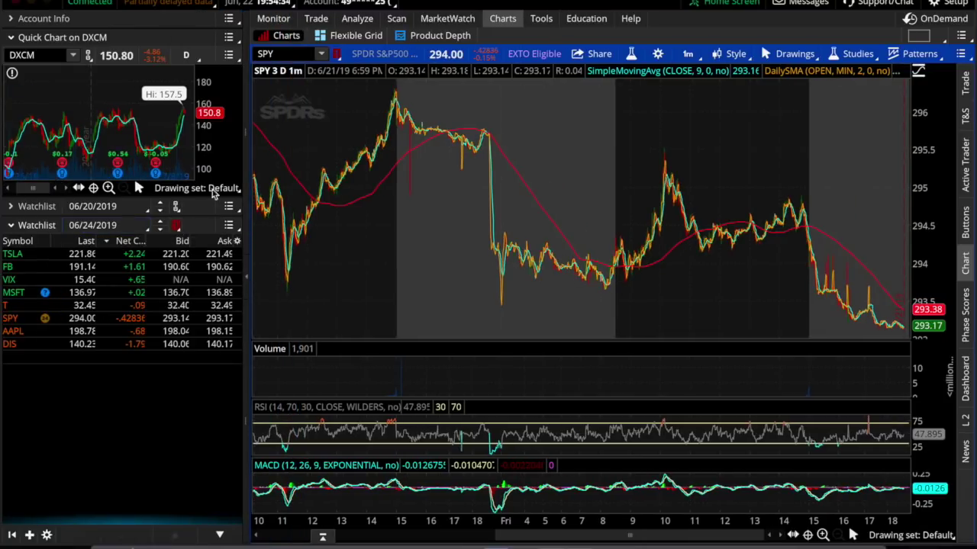
Link the chart and watchlist in yellow and chart TSLA from the list.
click(335, 58)
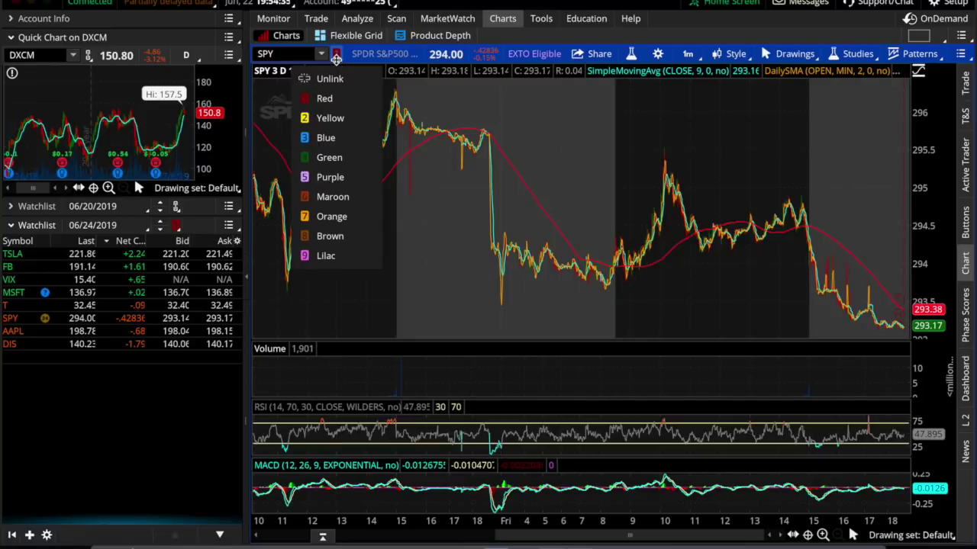
click(332, 118)
click(176, 229)
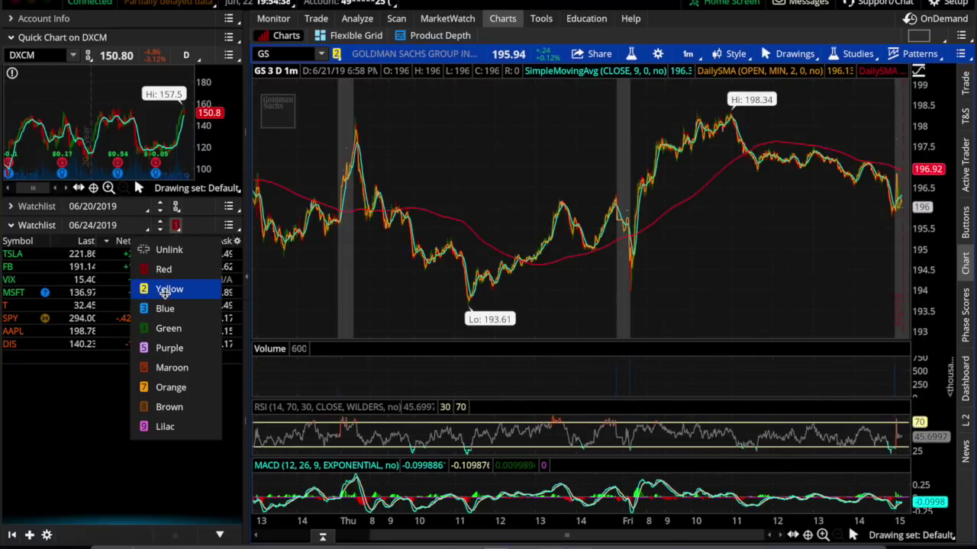
click(164, 290)
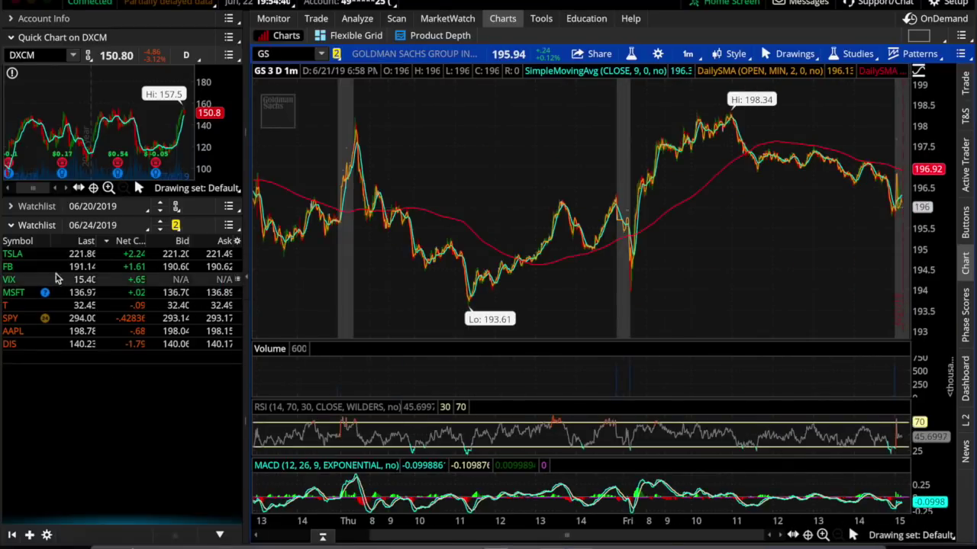
click(23, 254)
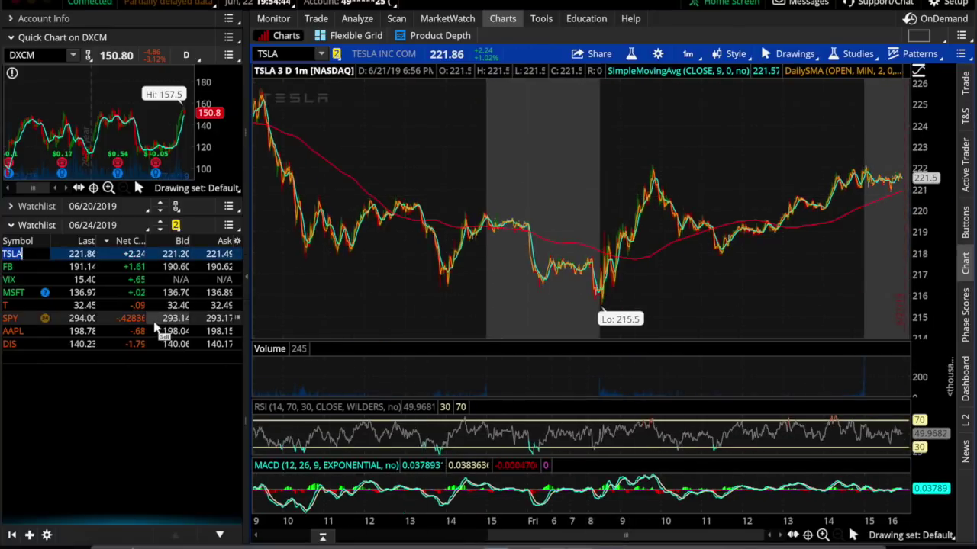
Move both to the red link group, then unlink the watchlist and select TSLA, FB, VIX.
click(337, 53)
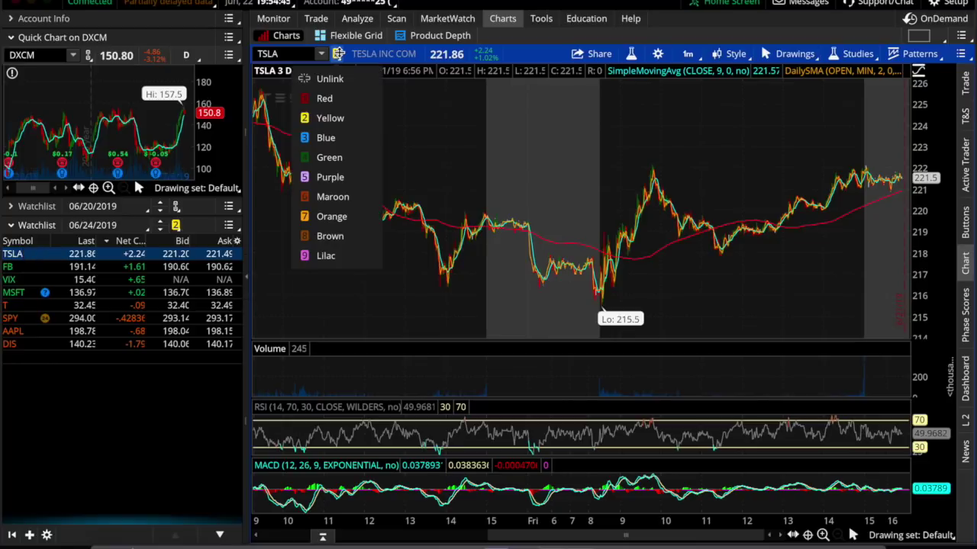
click(327, 98)
click(176, 227)
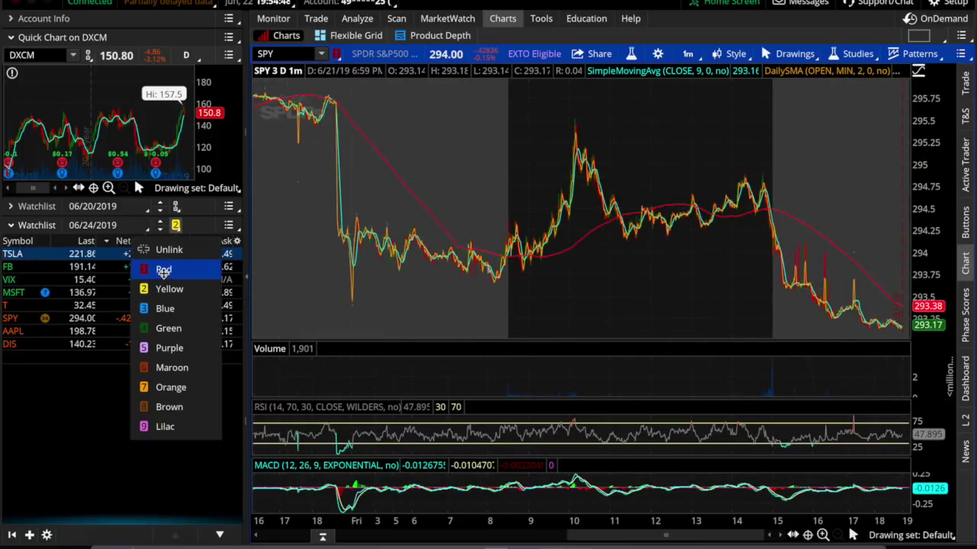
click(172, 269)
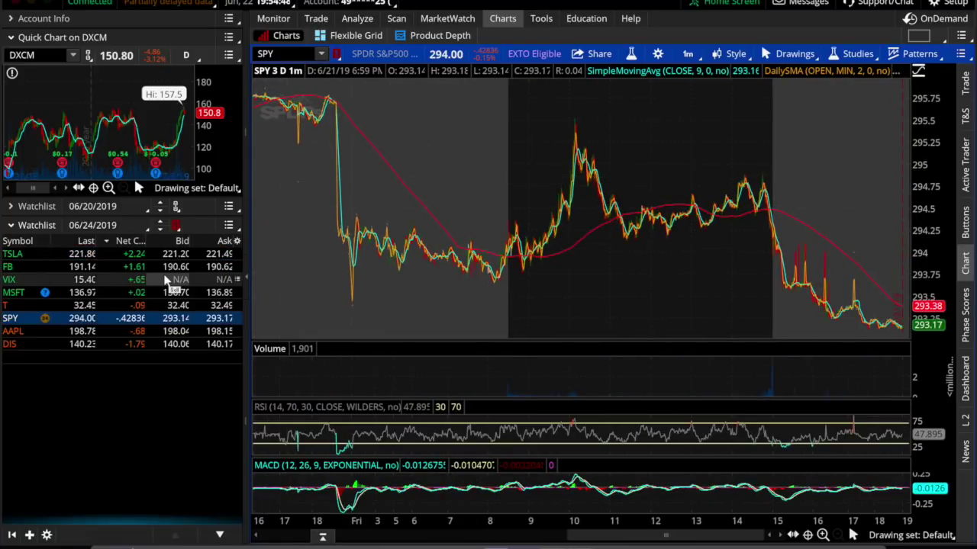
click(176, 226)
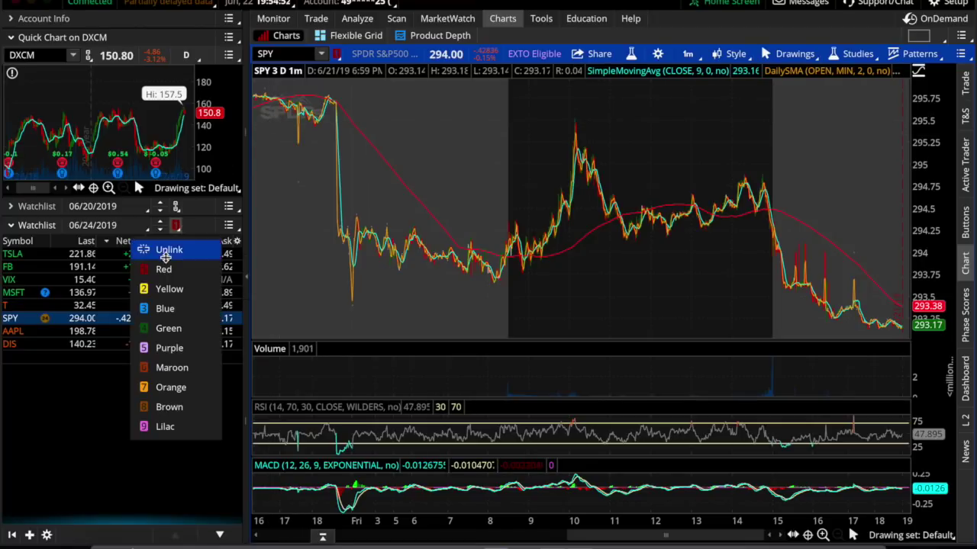
click(166, 249)
click(21, 255)
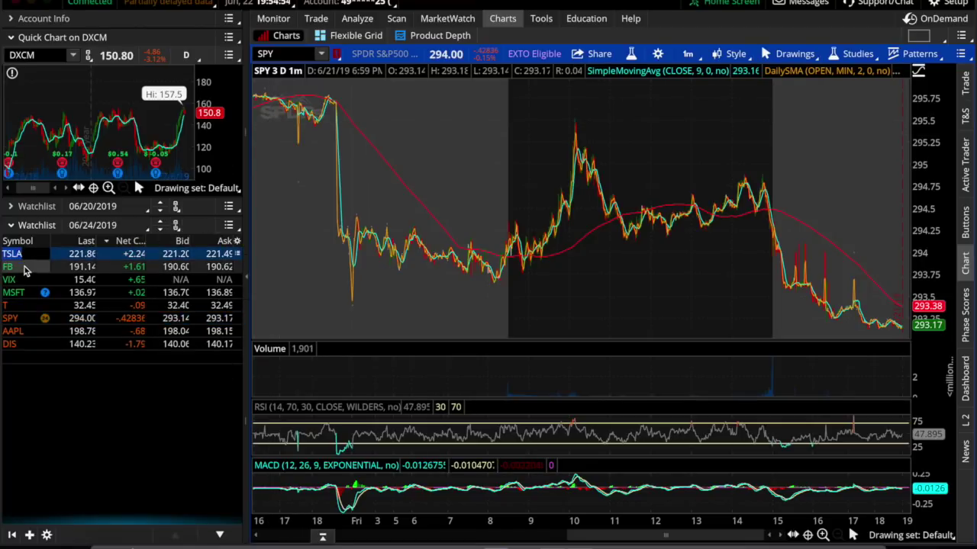
click(19, 267)
click(17, 280)
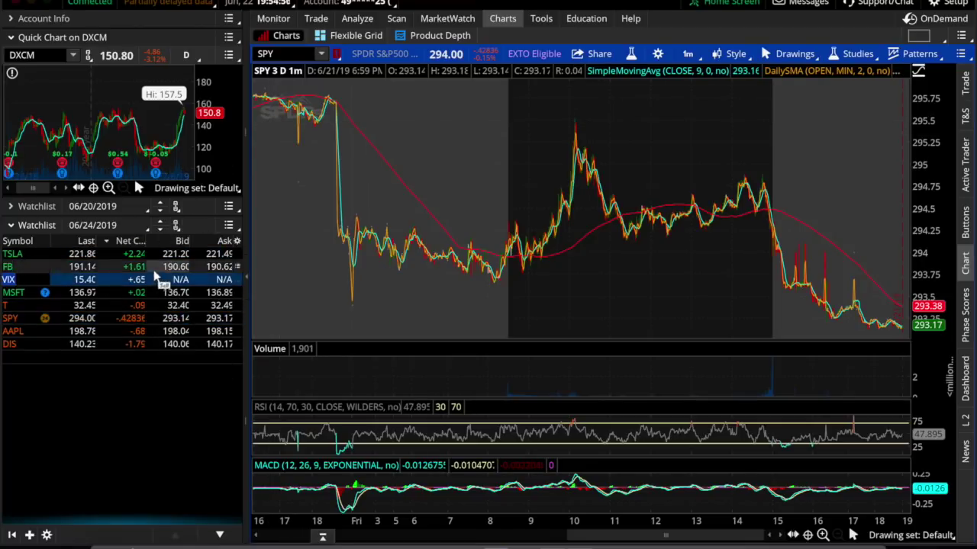
Relink the watchlist to the chart in red and chart FB, VIX and SPY.
click(177, 228)
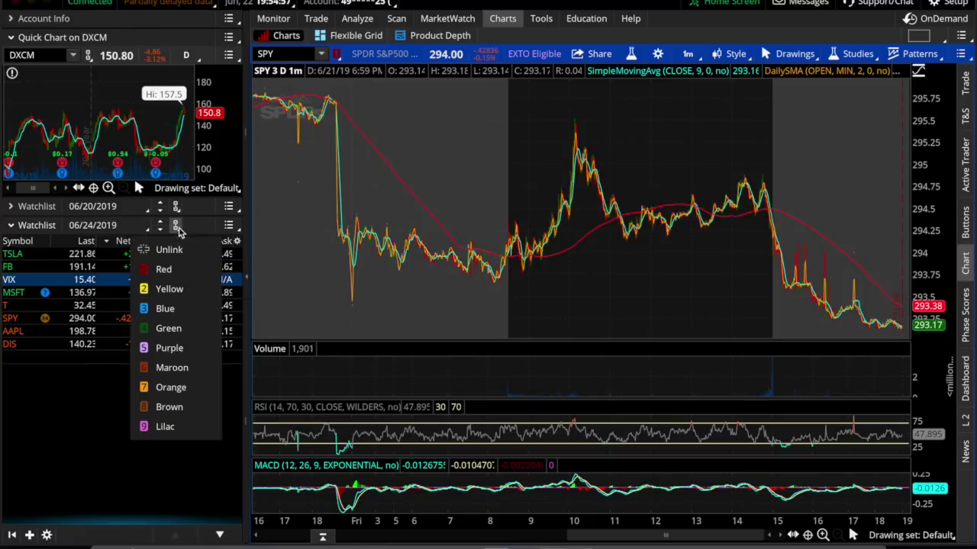
click(164, 270)
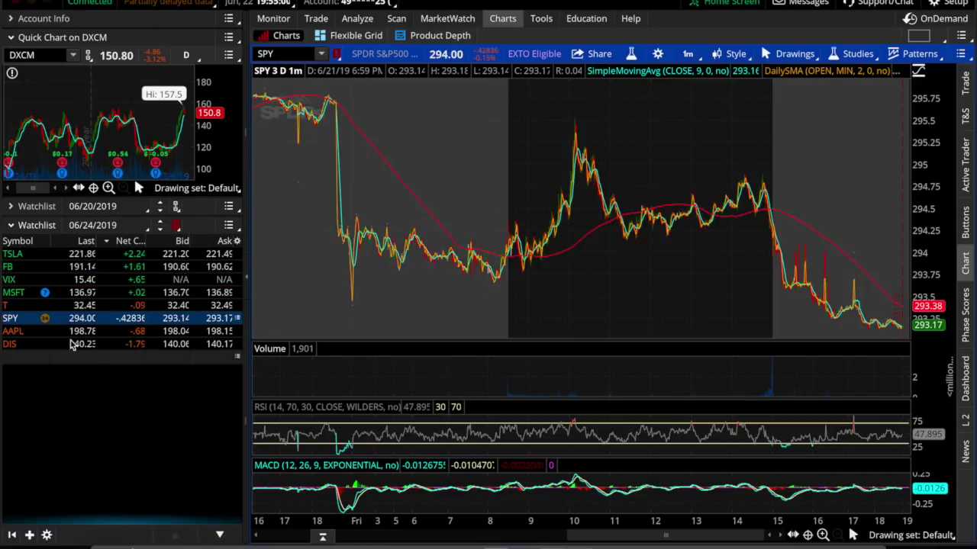
click(19, 267)
click(19, 280)
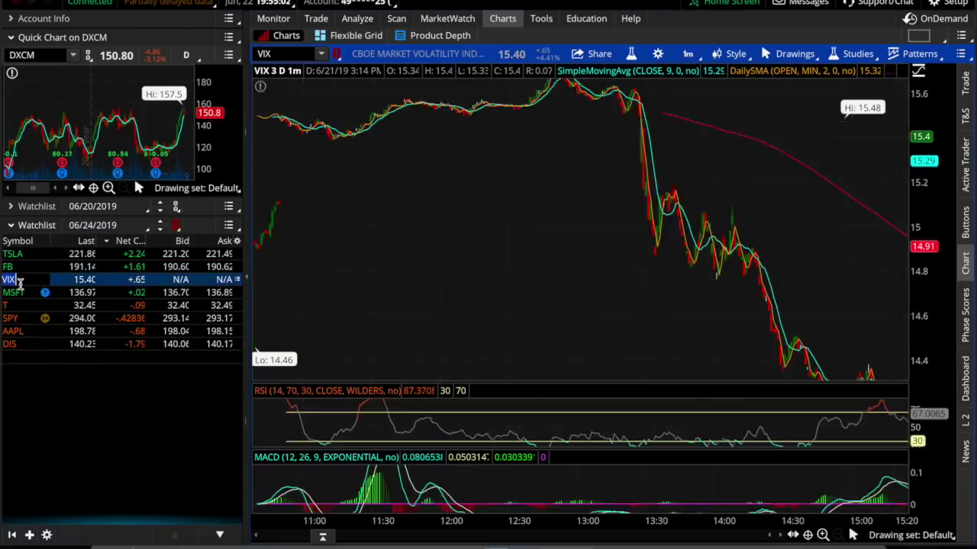
click(15, 318)
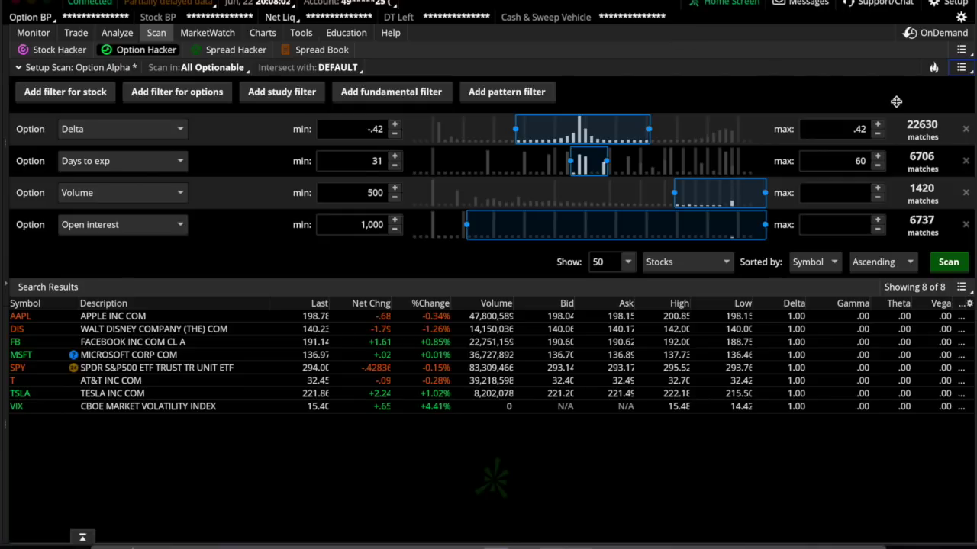
click(963, 68)
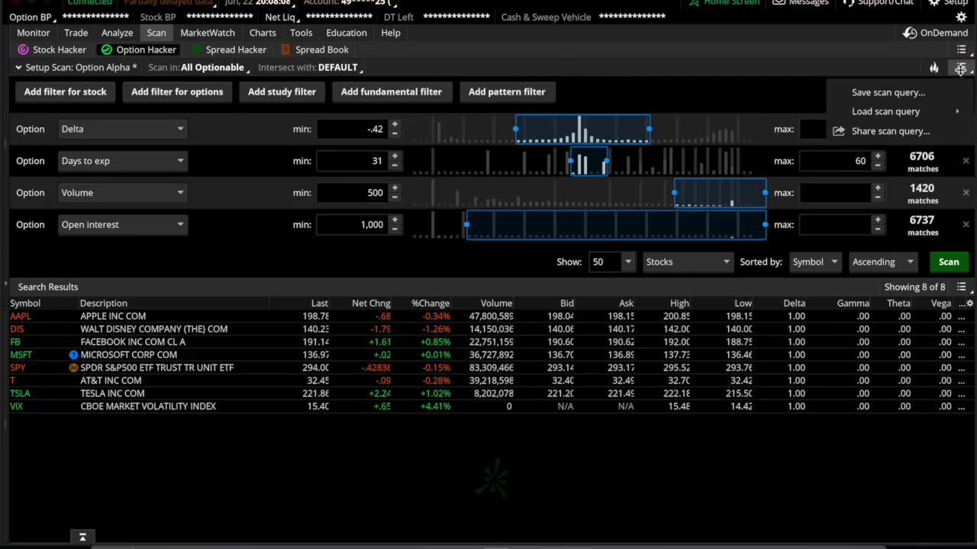
click(885, 93)
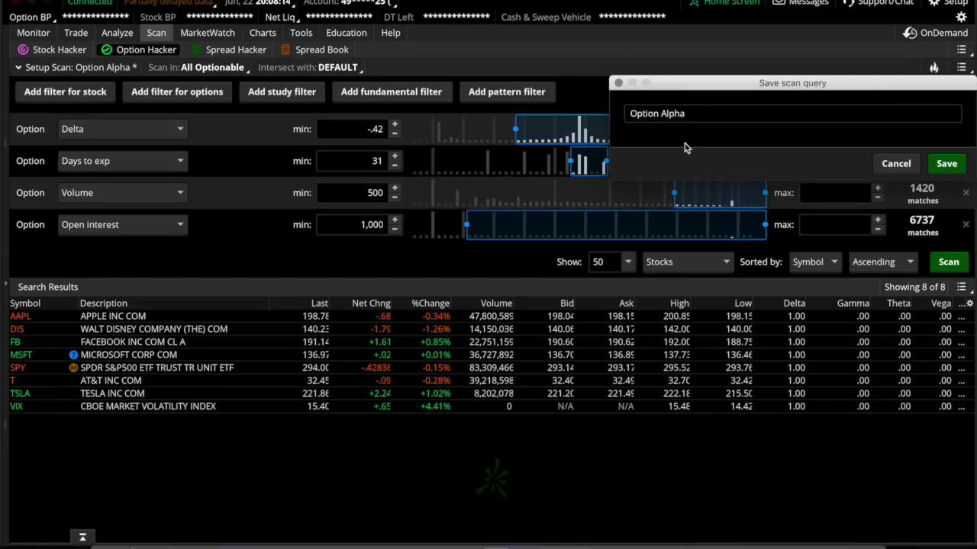
click(708, 113)
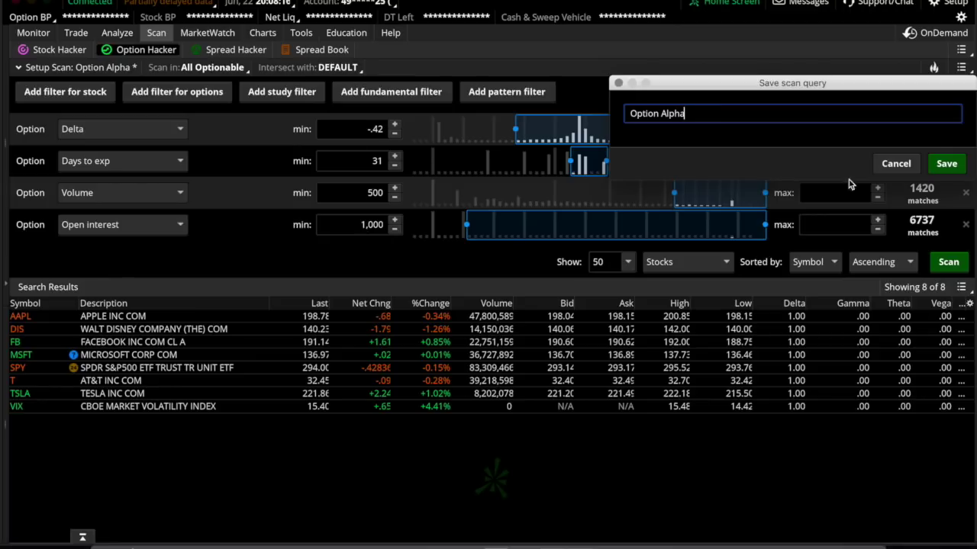
click(895, 163)
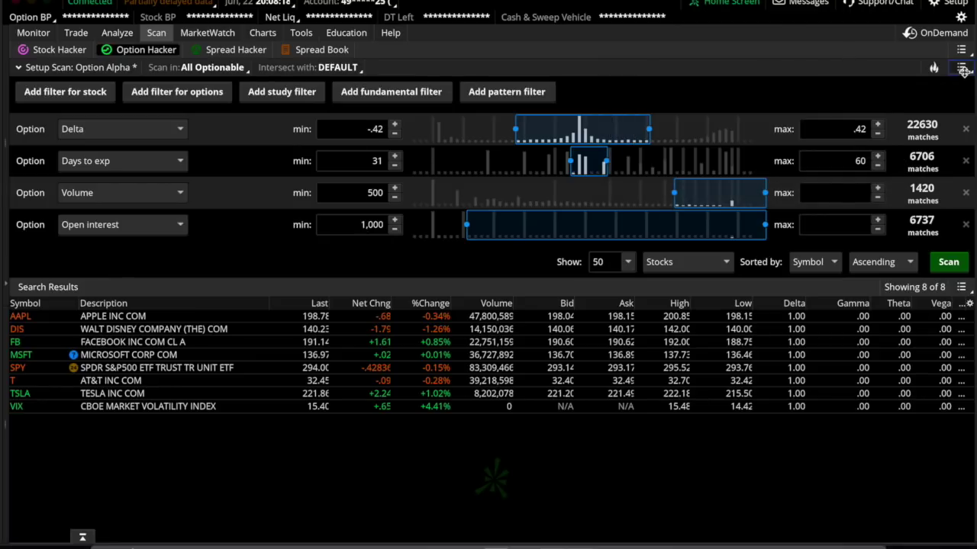
click(961, 67)
mouse_move(911, 113)
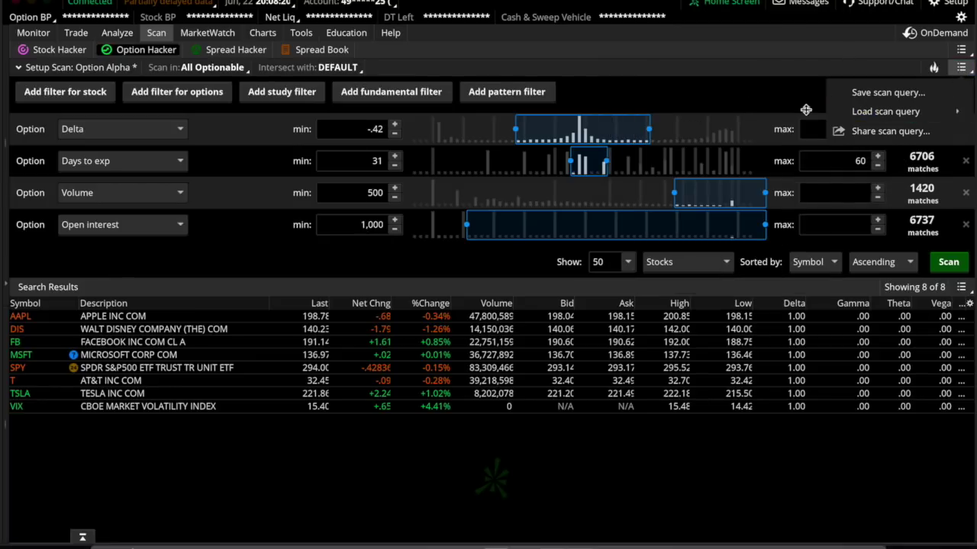
mouse_move(780, 111)
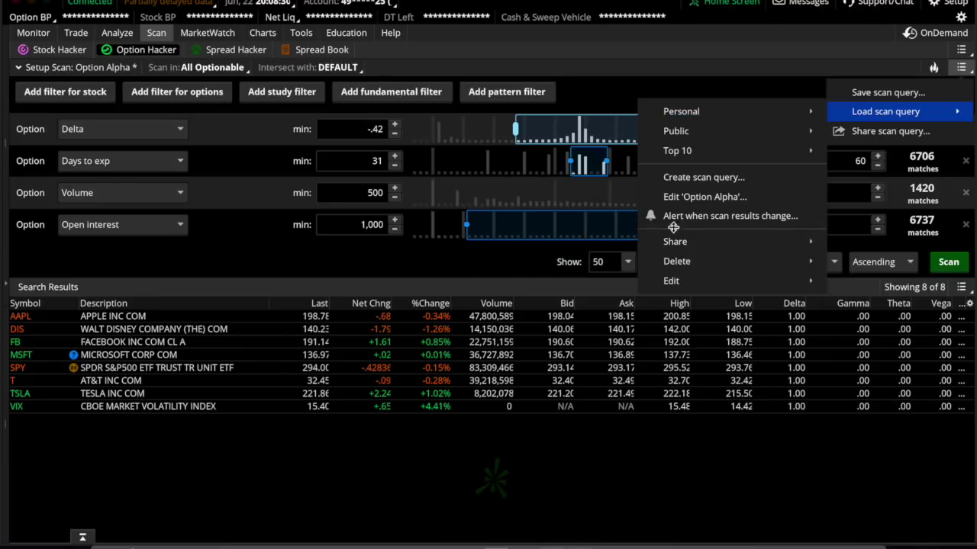
mouse_move(689, 283)
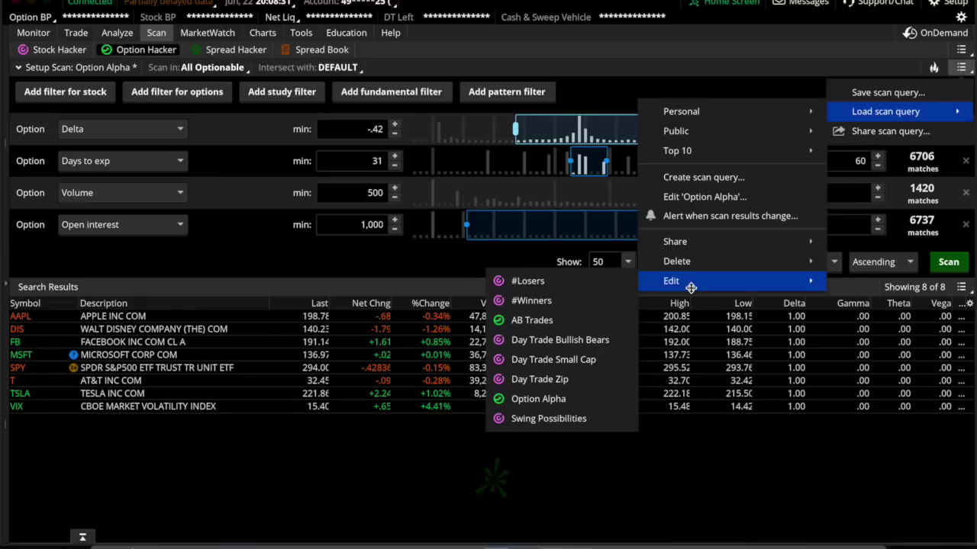
click(554, 400)
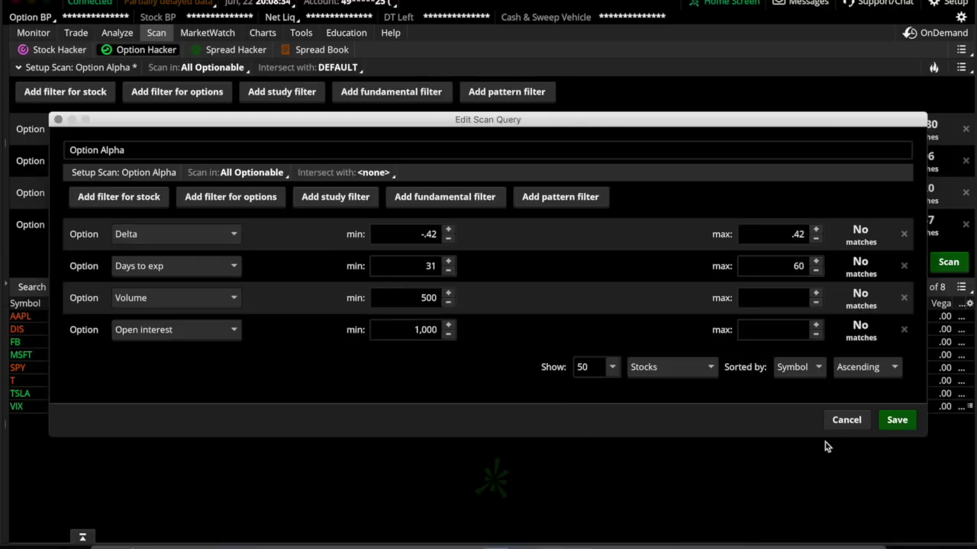
click(844, 420)
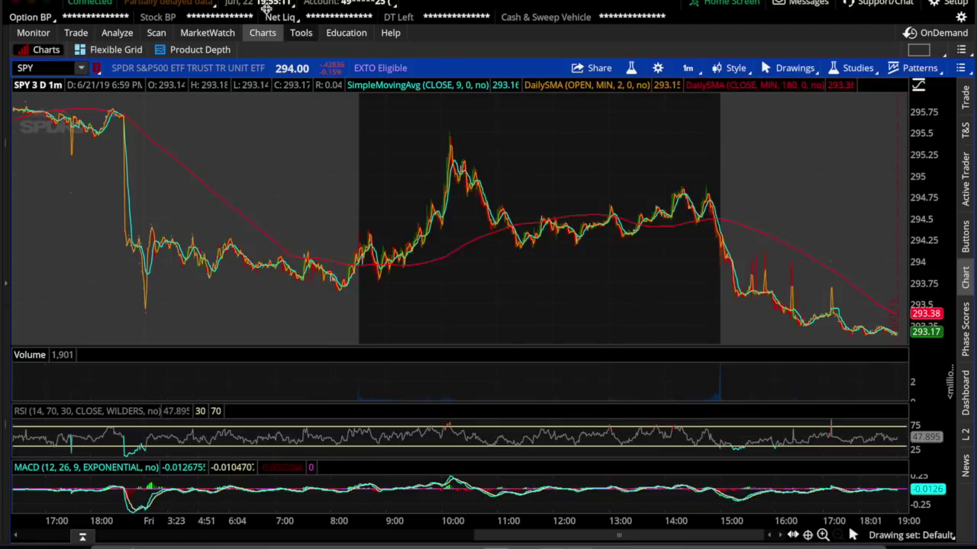
click(155, 33)
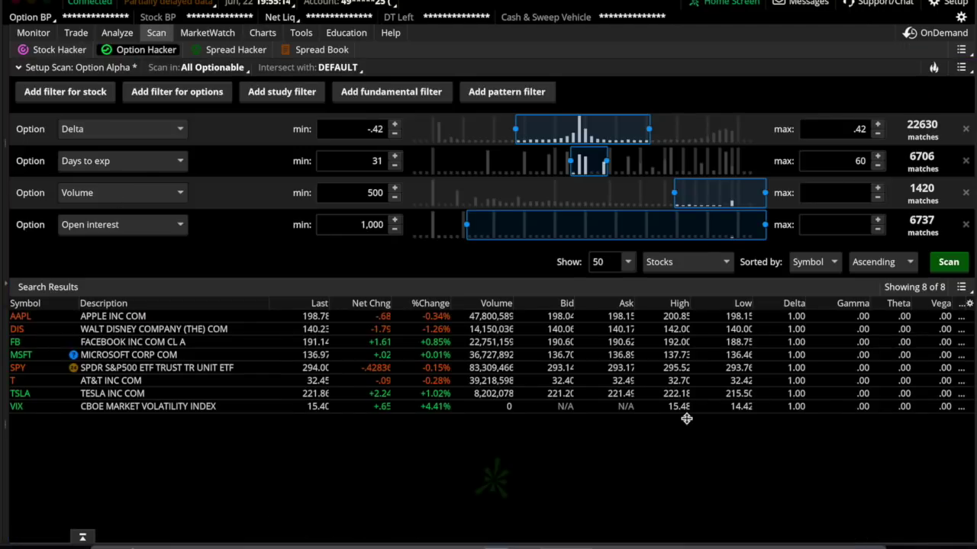
Switch the Option Alpha scan results to Options only and rerun the scan.
click(723, 262)
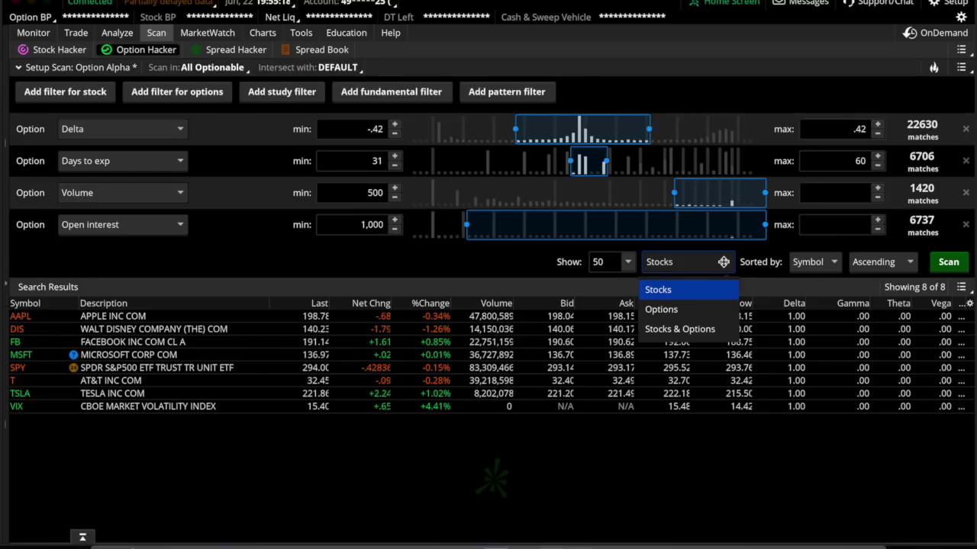
click(697, 327)
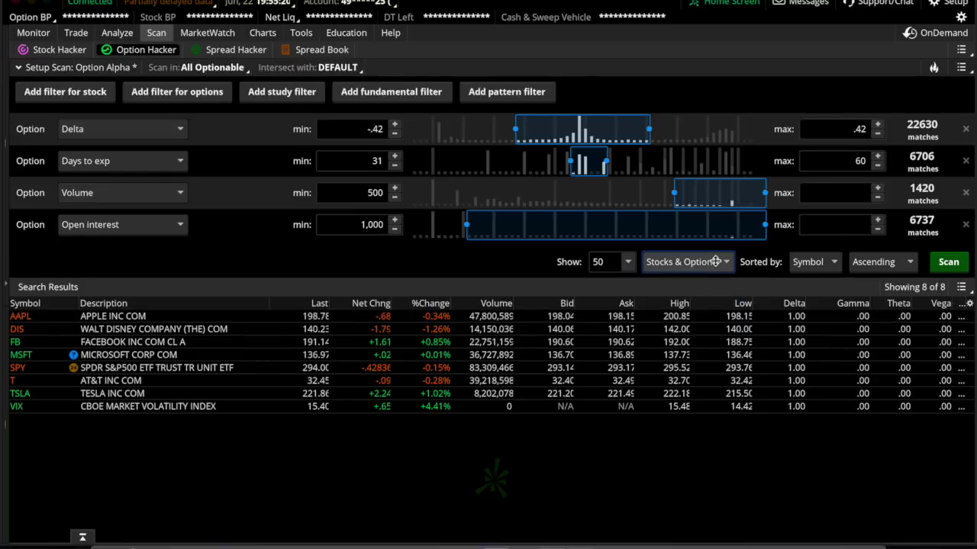
click(689, 262)
click(679, 308)
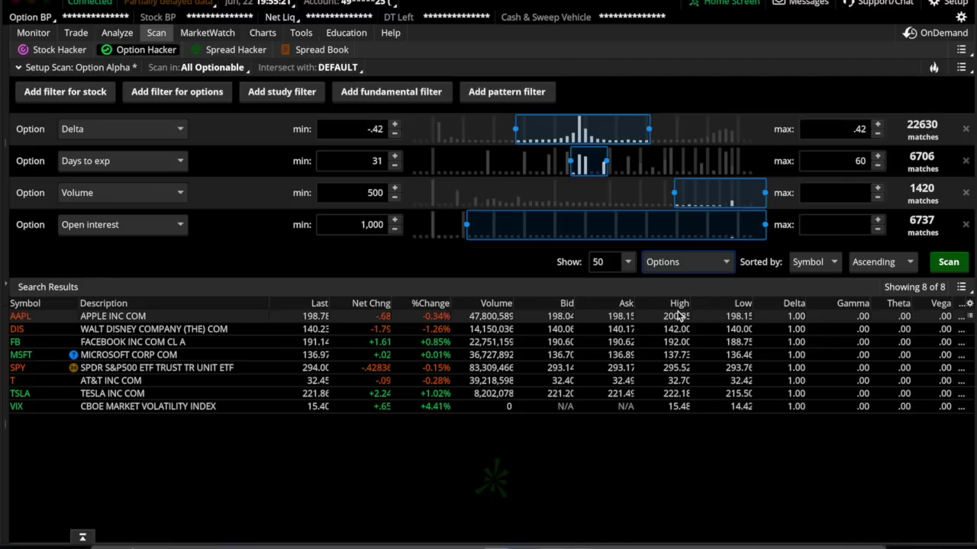
click(948, 262)
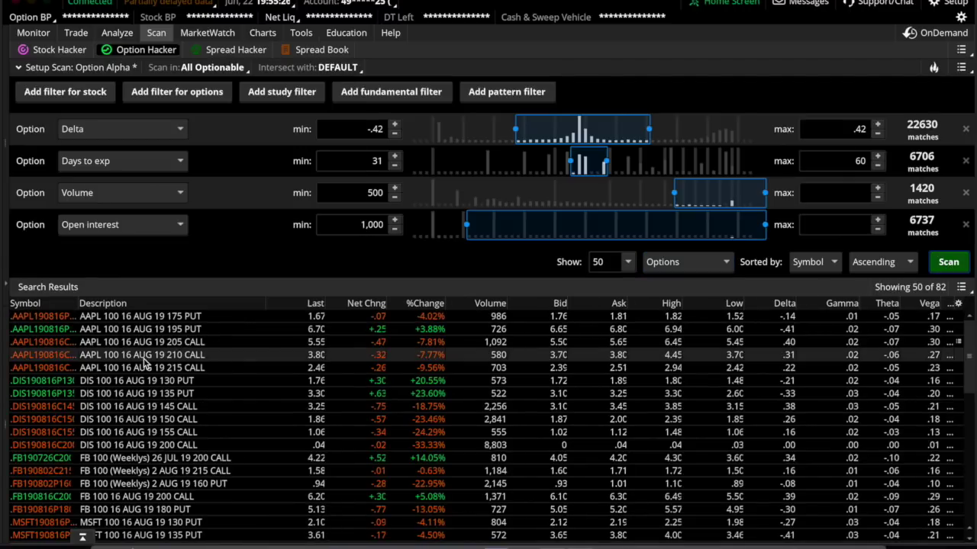
scroll(145, 363, down, 5)
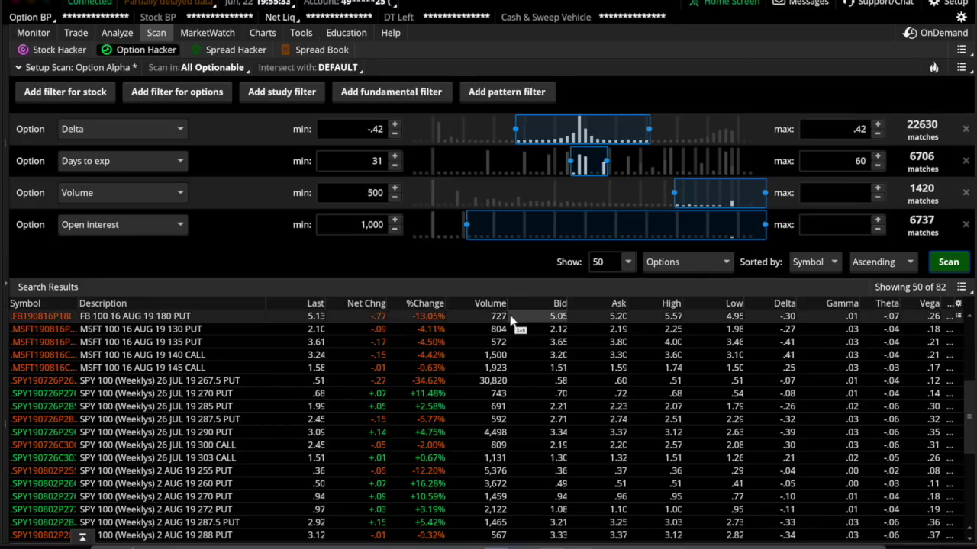
Save the 82 option contract results as the watchlist 'Options 06/24/2019'.
click(53, 397)
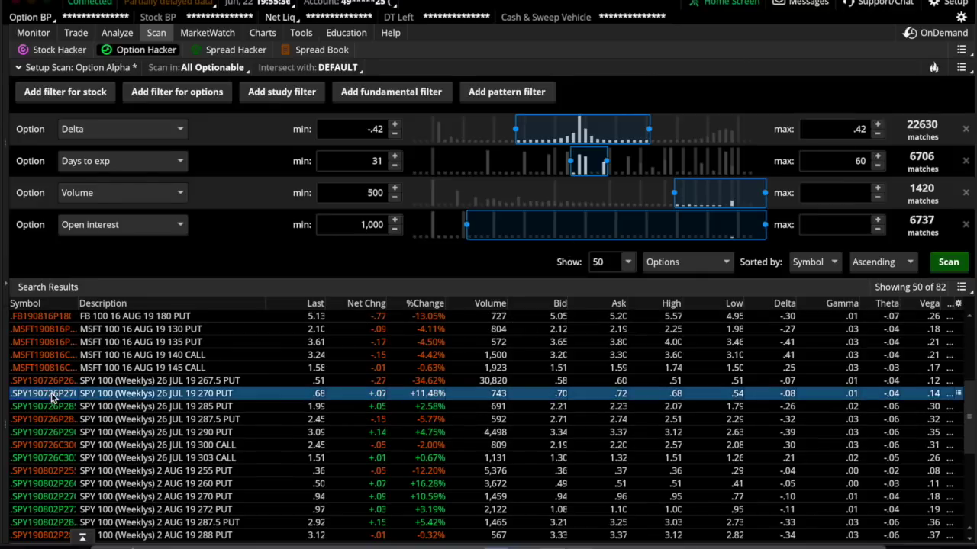
right_click(52, 397)
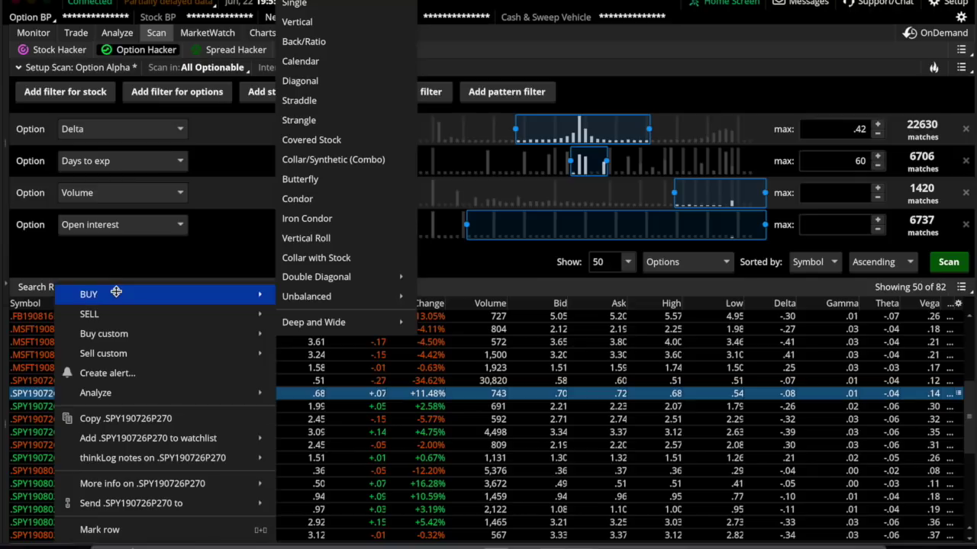
click(35, 398)
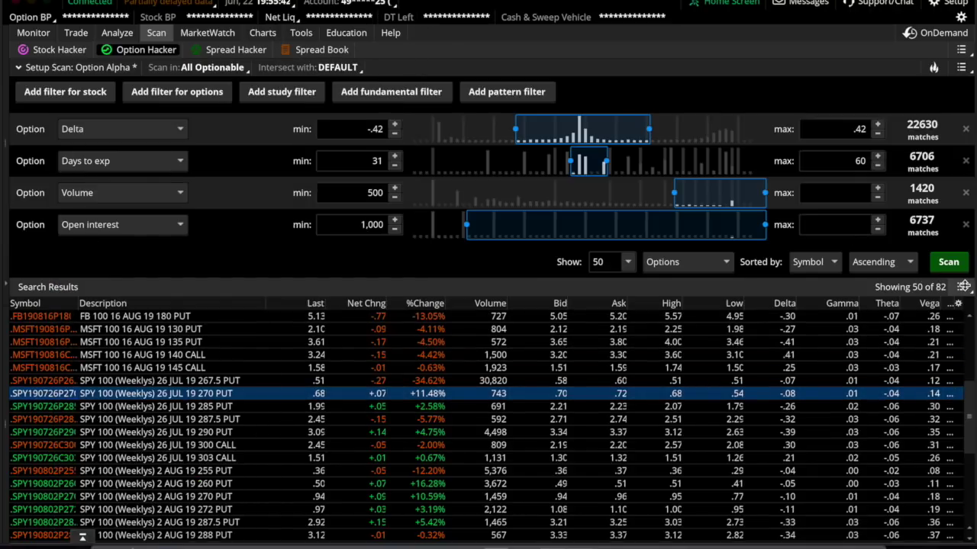
click(961, 287)
click(902, 311)
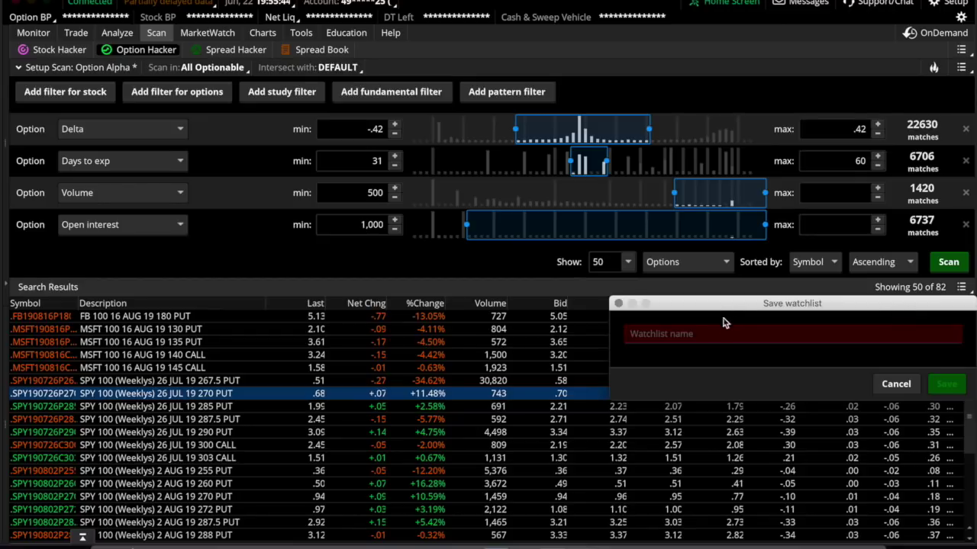
text(Options)
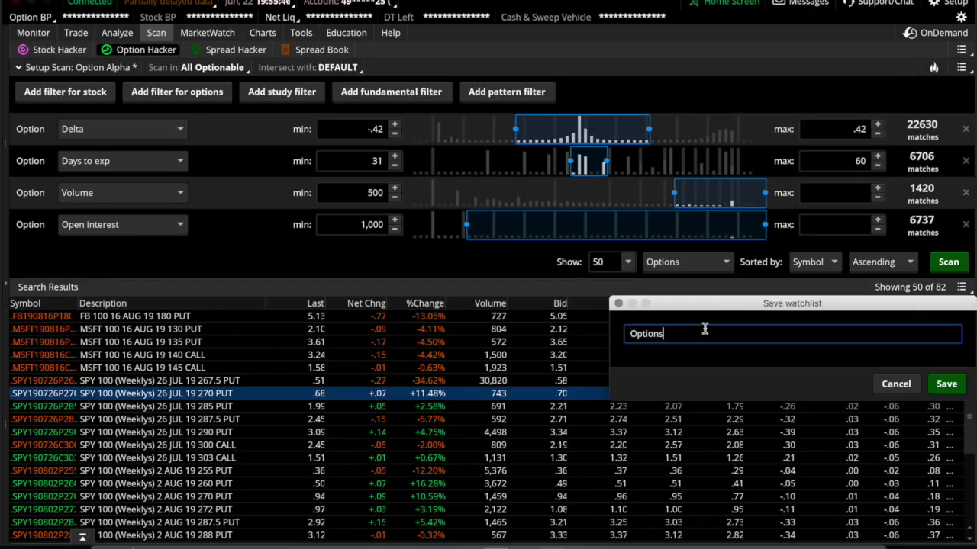
text( 06/24/2019)
click(946, 384)
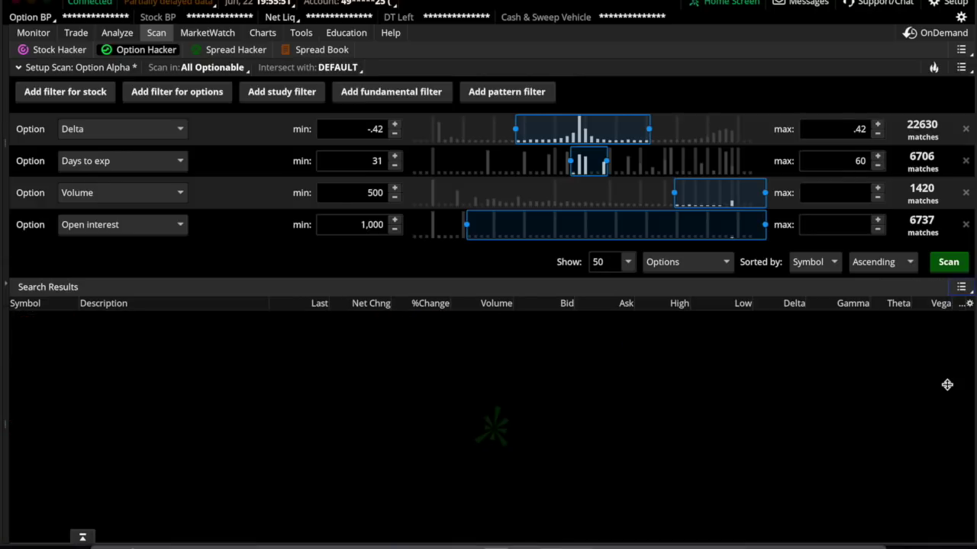
Load the Personal watchlist 'Options 06/24/2019' into the left sidebar.
click(6, 289)
click(97, 229)
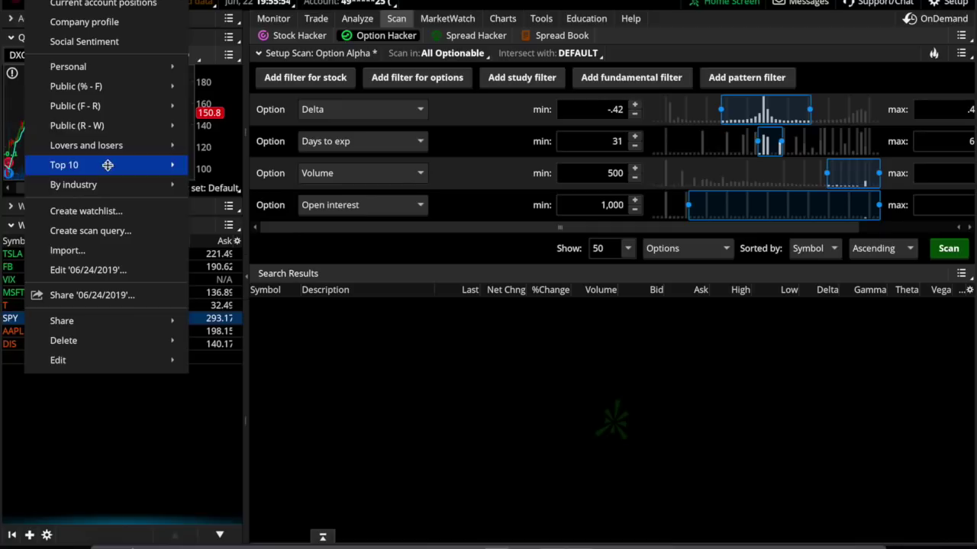
mouse_move(113, 68)
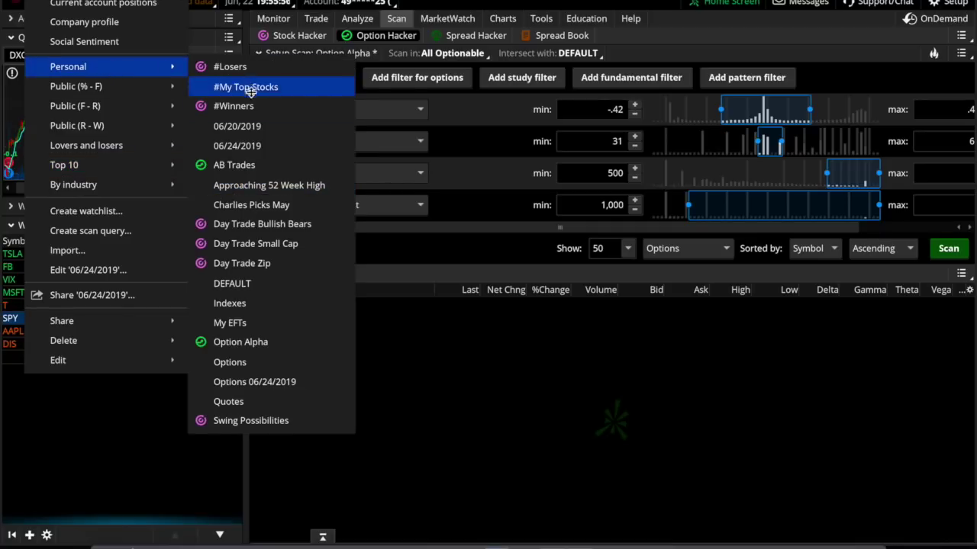
click(260, 382)
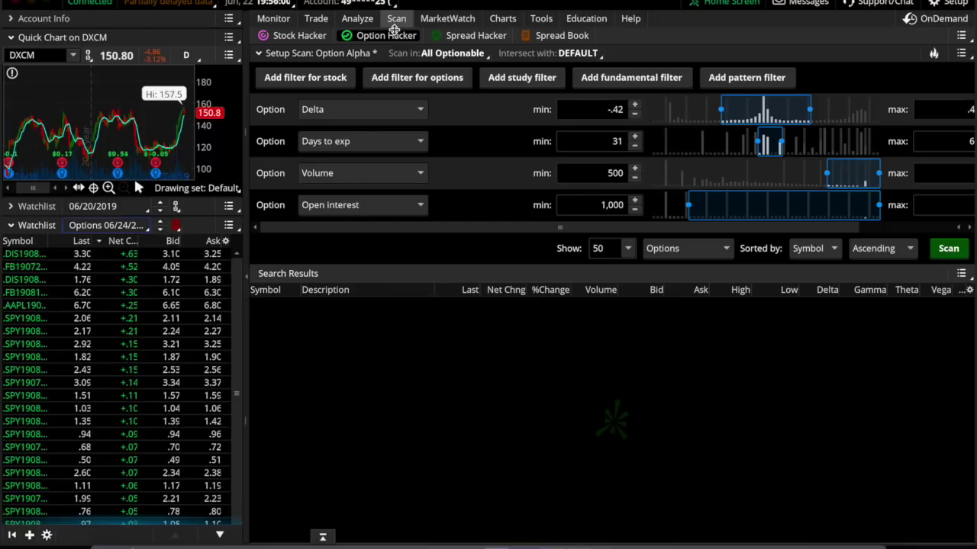
Chart the SPY 16 AUG 19 275 PUT (SPY190816P275) from the watchlist on Charts.
click(502, 19)
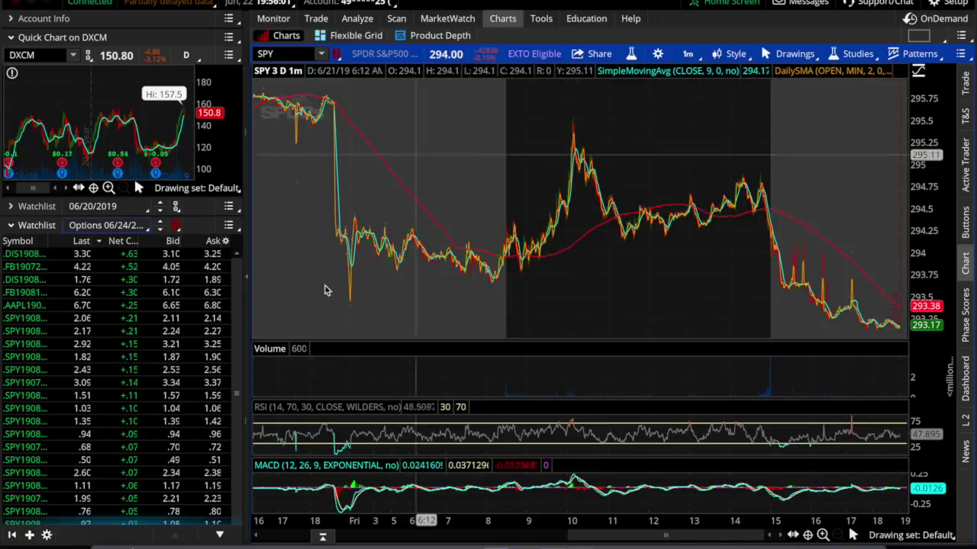
click(19, 357)
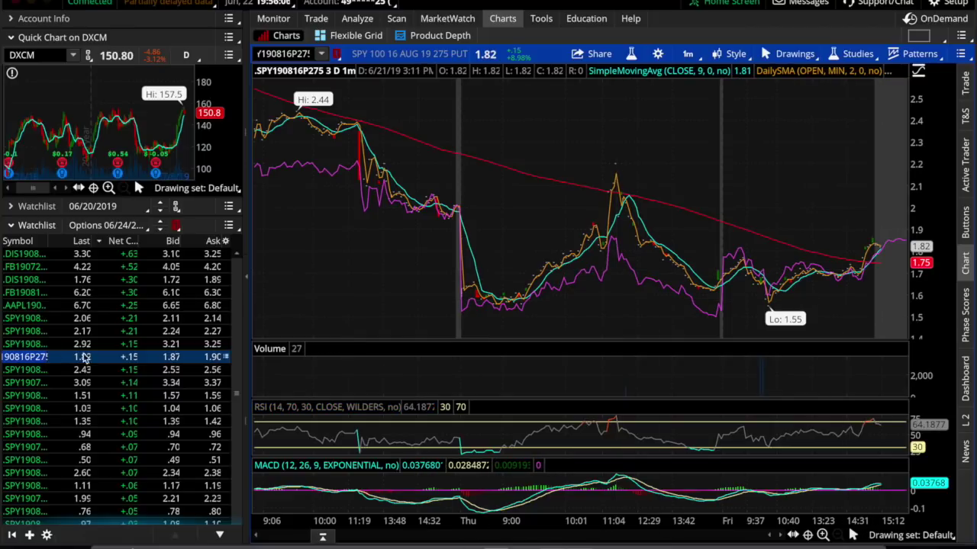
scroll(21, 356, down, 2)
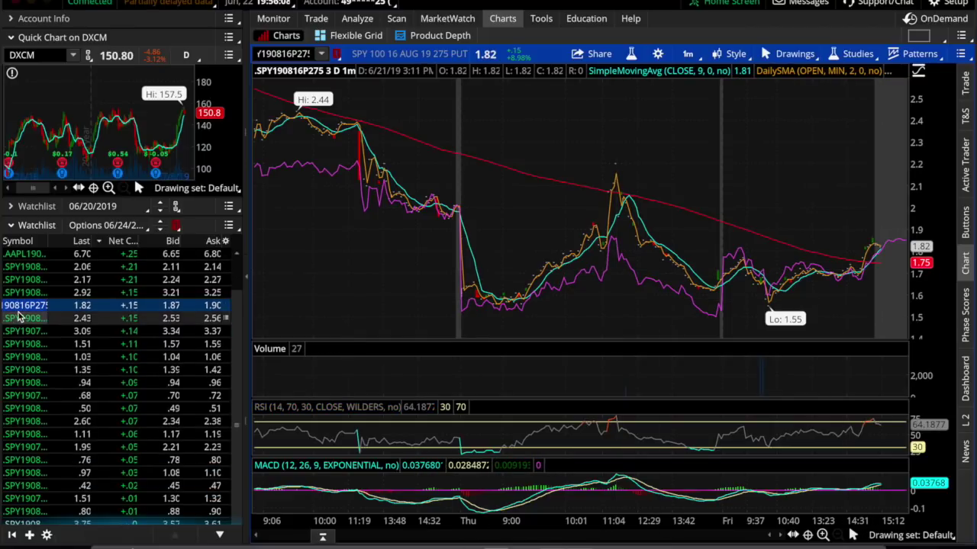